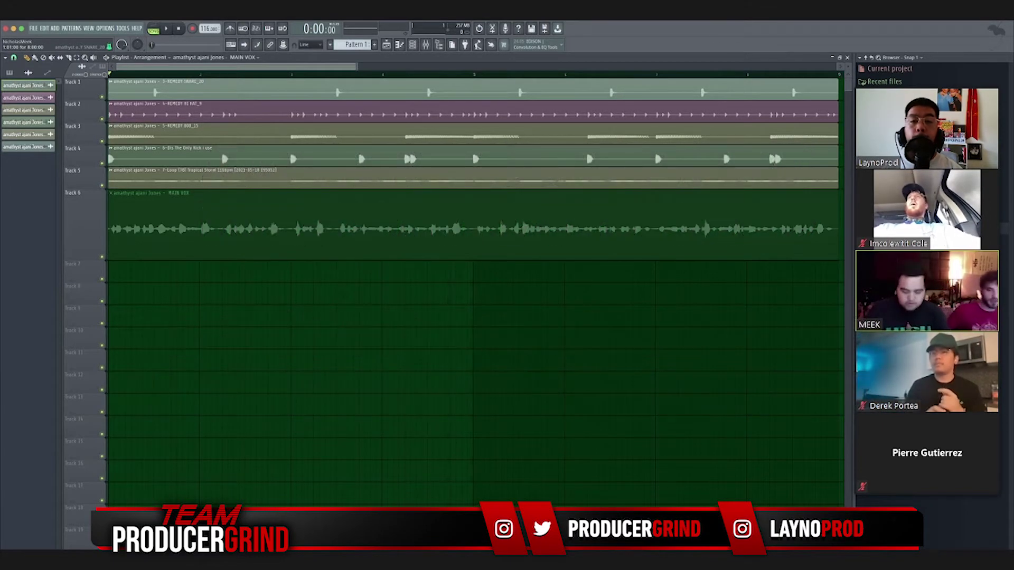
Unmute Track 6's MAIN VOX vocal clip and play the beat arrangement from the top.
click(316, 219)
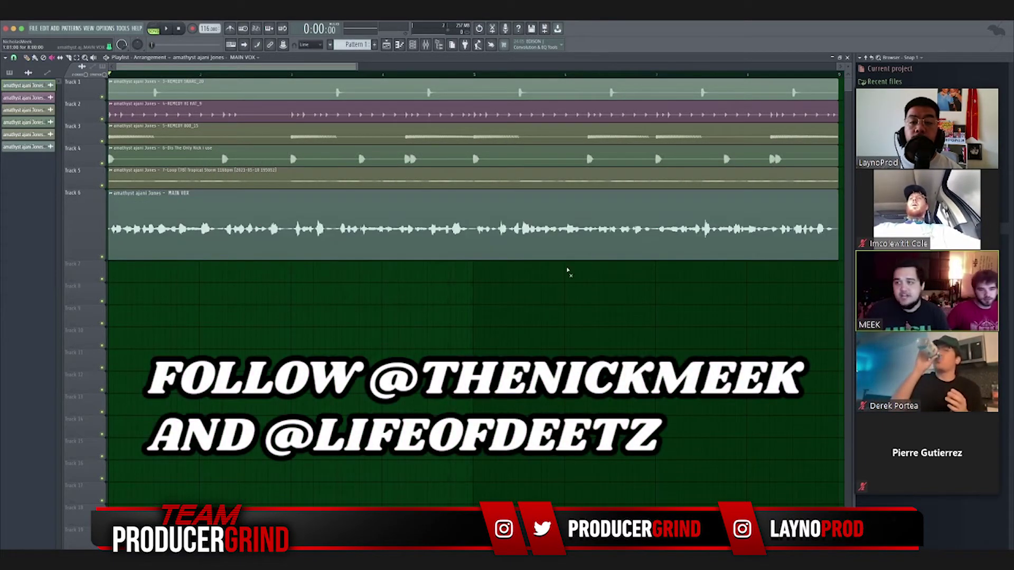
key(space)
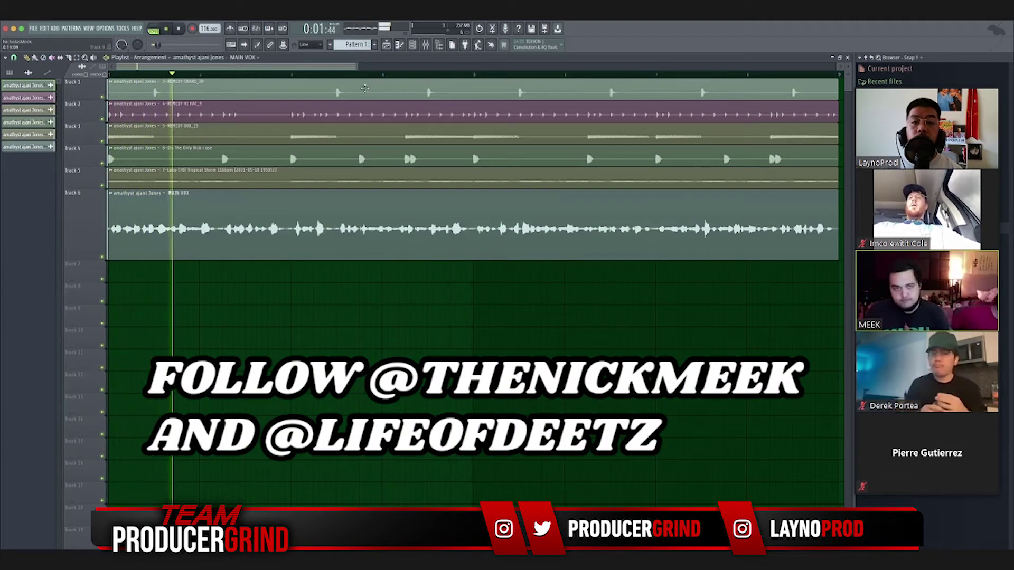
scroll(382, 79, down, 3)
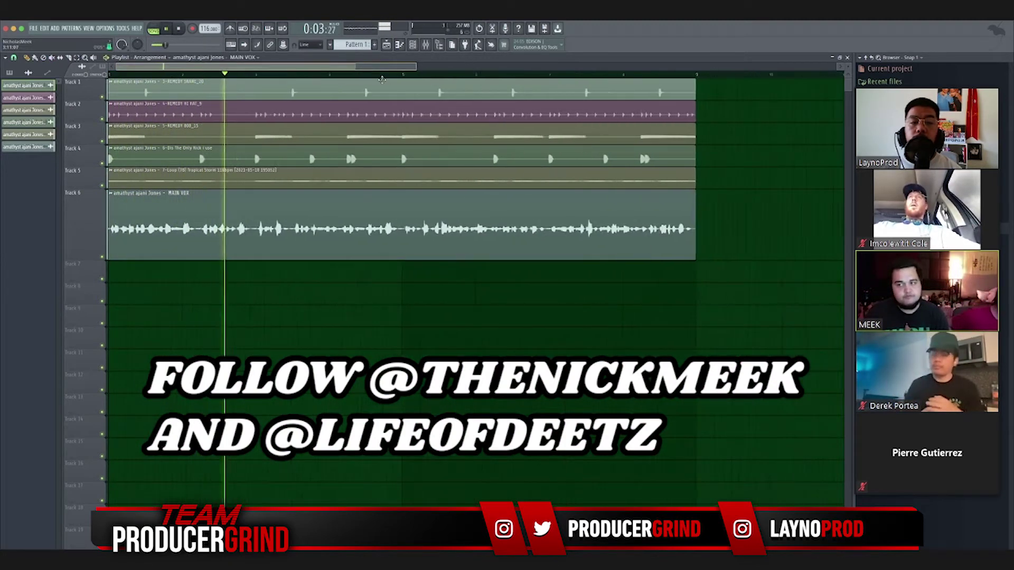
scroll(382, 79, up, 1)
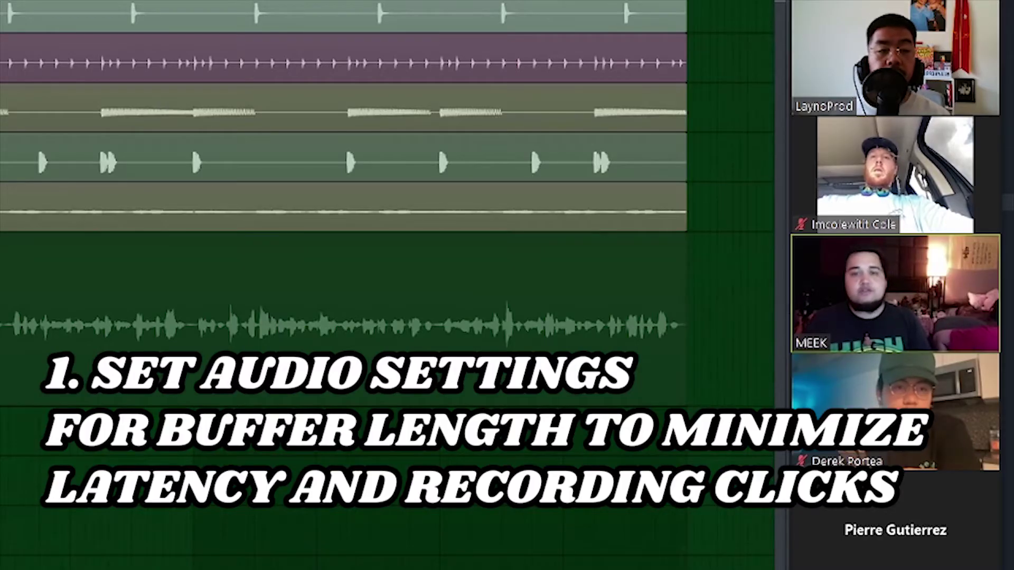
Set the Audio Settings buffer length to 336 smp (about 7 ms).
key(F10)
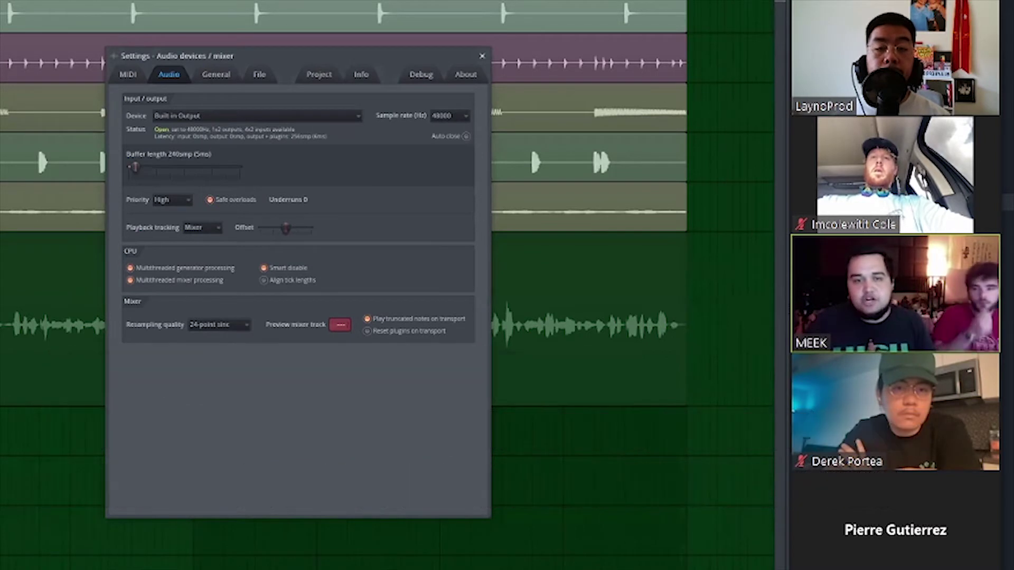
scroll(134, 167, down, 1)
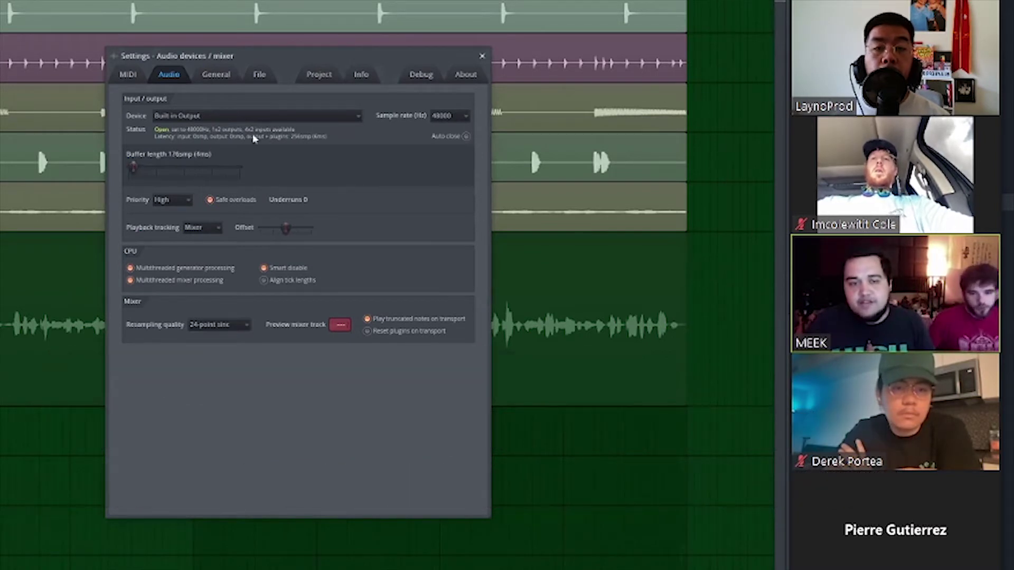
scroll(135, 168, up, 2)
scroll(136, 168, down, 1)
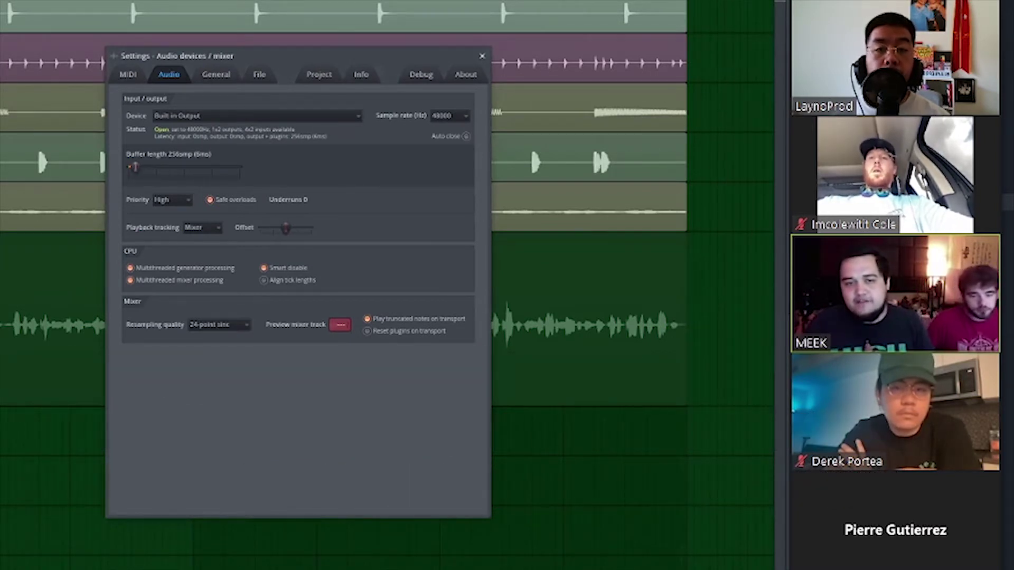
scroll(136, 168, up, 1)
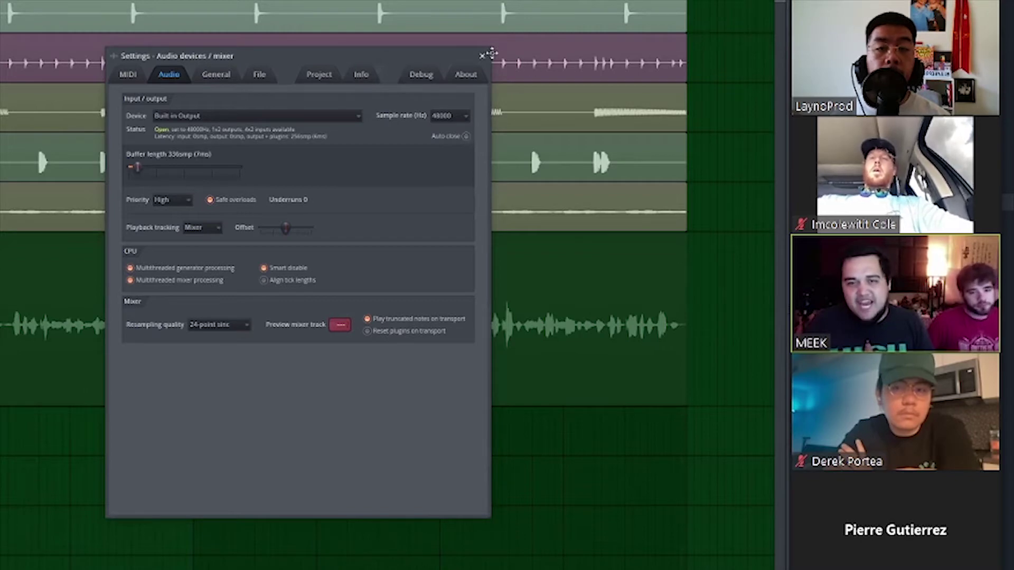
key(Escape)
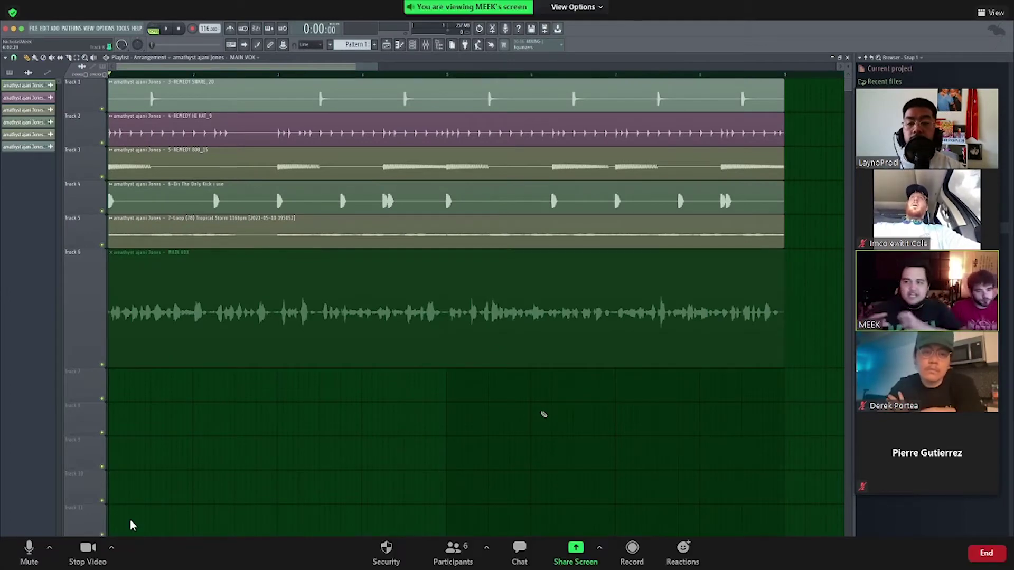
click(29, 549)
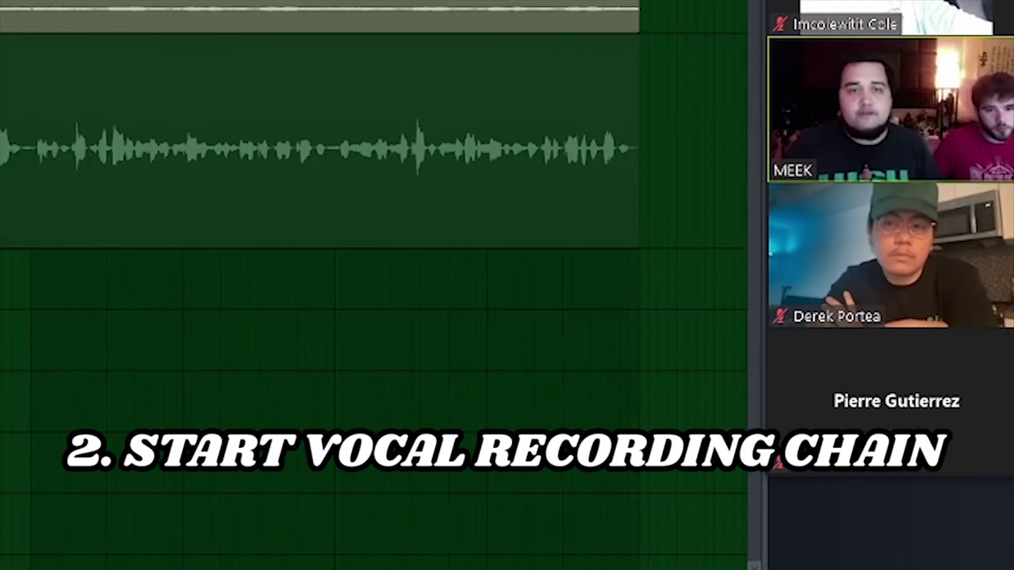
Select mixer Insert 1 and set its audio input to Mic/Line 2.
key(F9)
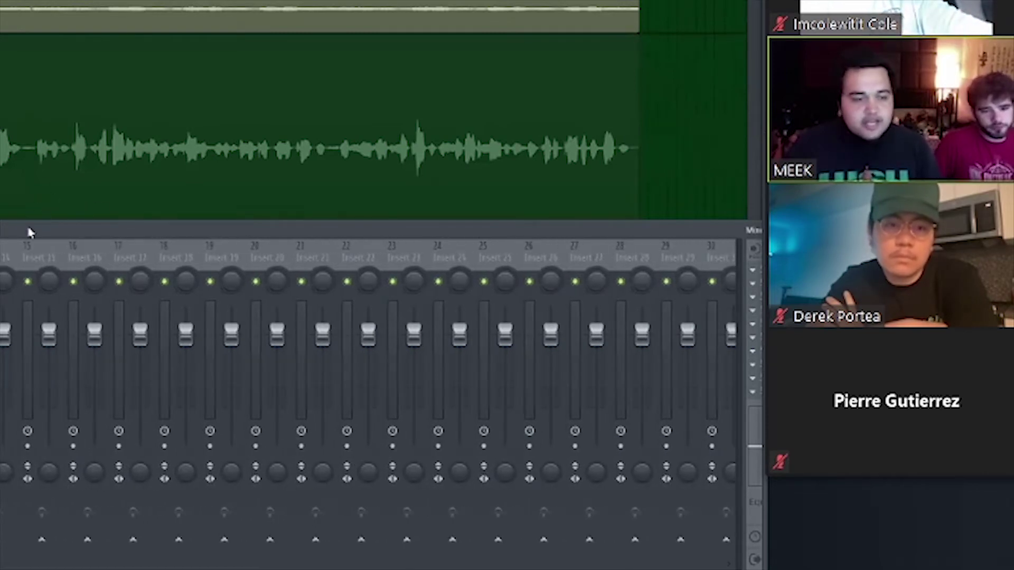
click(5, 232)
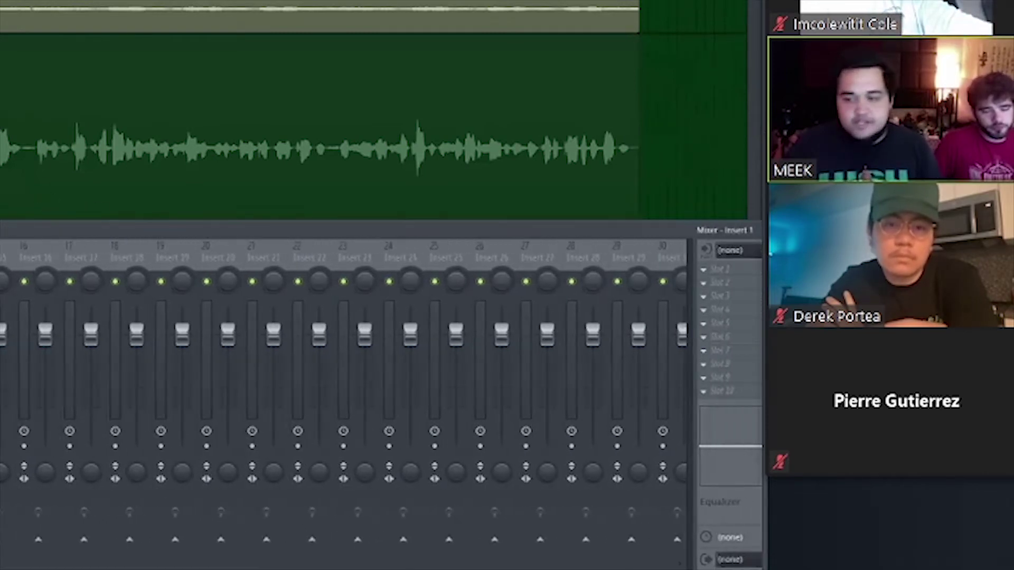
click(729, 257)
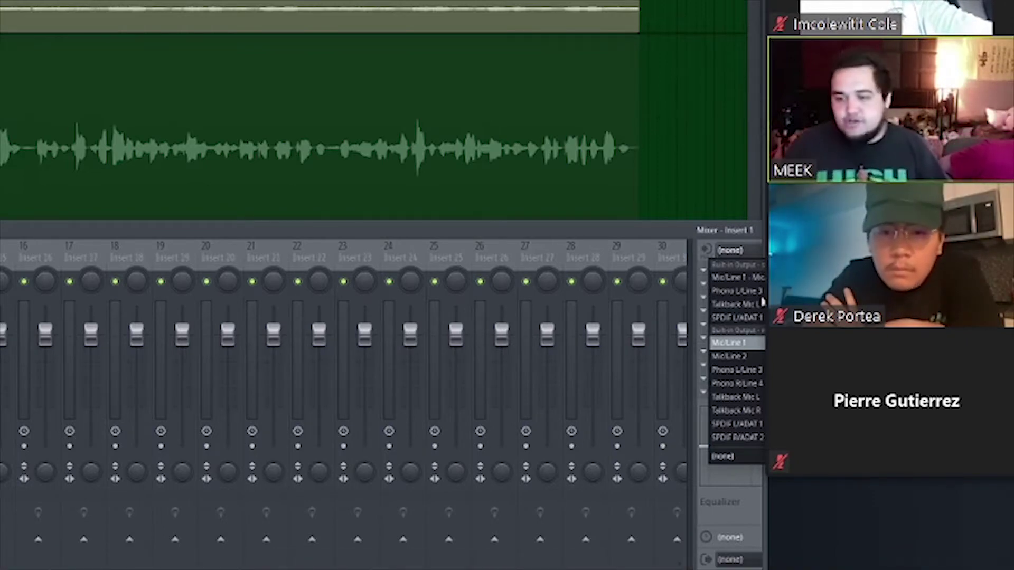
click(752, 355)
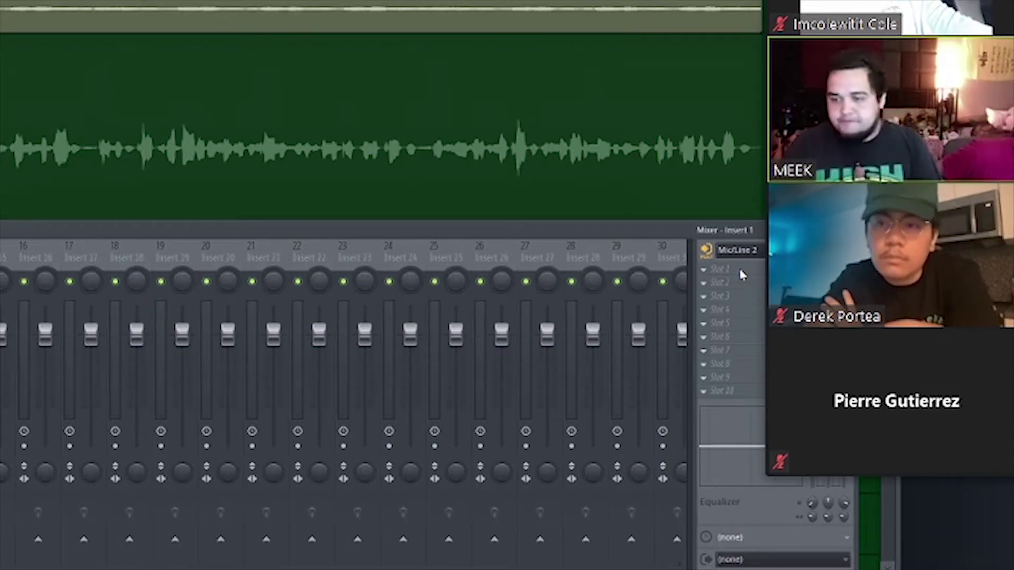
Load Fruity Compressor from the FR… plugin list into an empty Insert 1 slot.
click(742, 272)
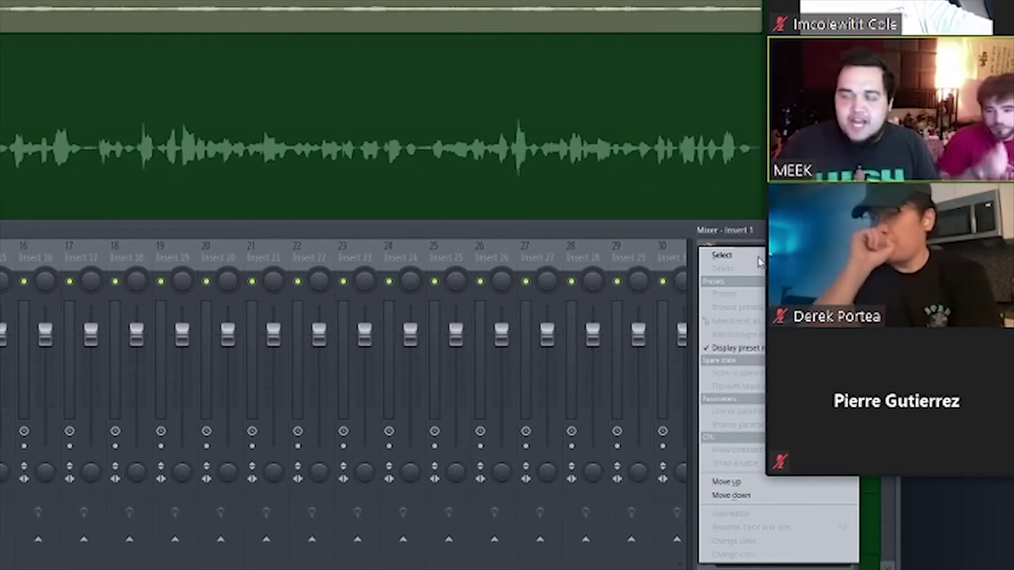
mouse_move(750, 255)
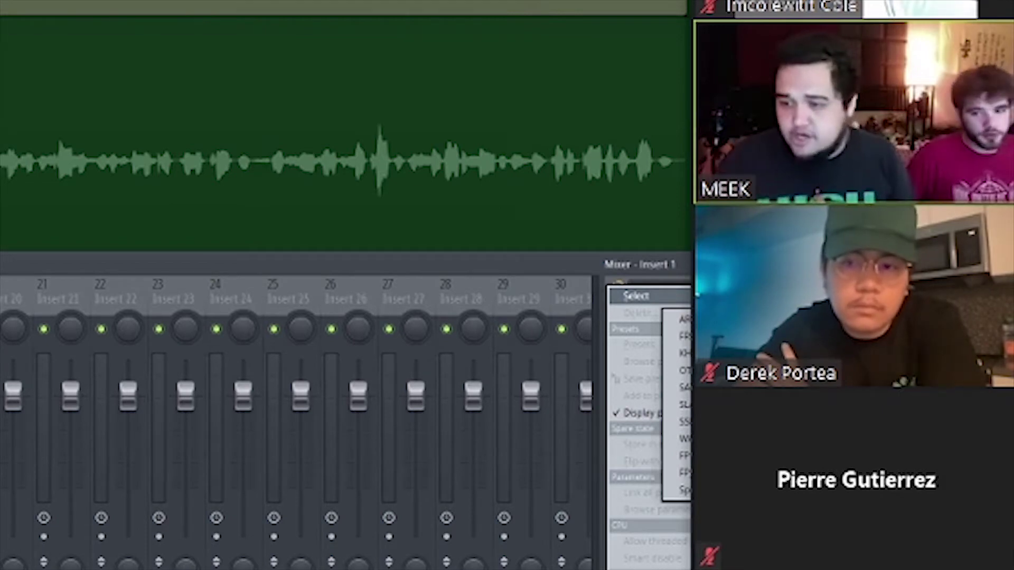
mouse_move(684, 336)
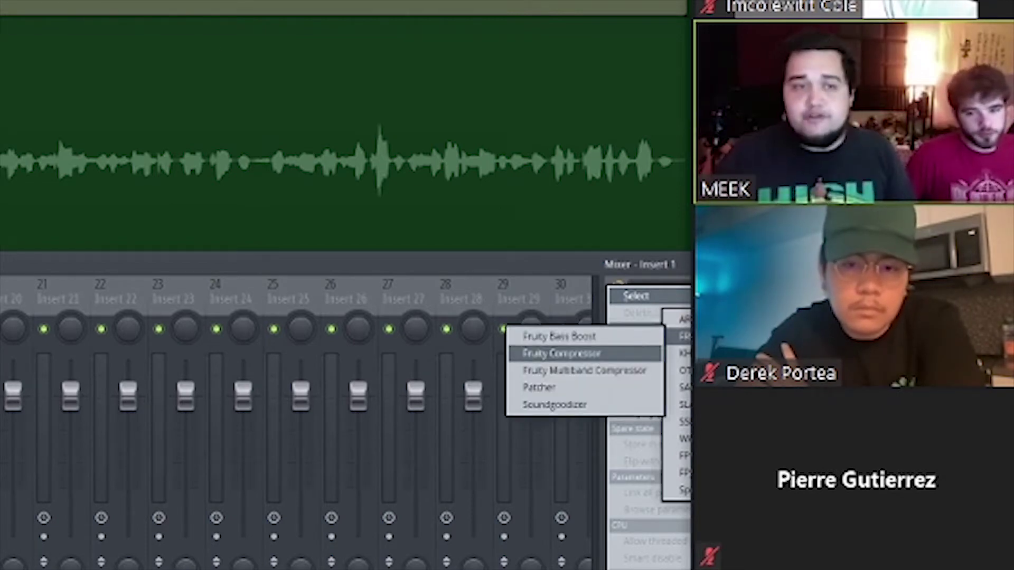
click(561, 353)
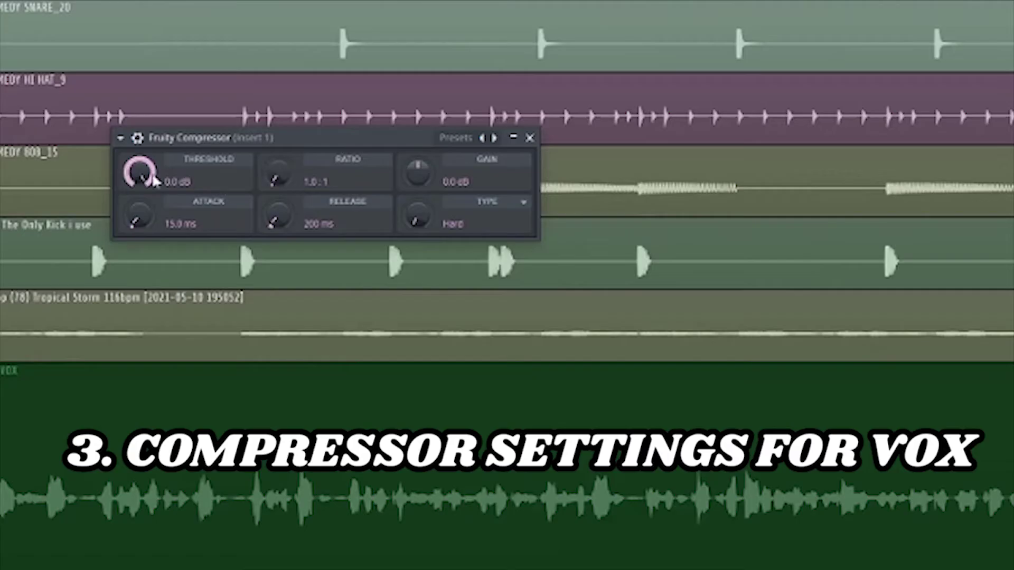
Dial the Fruity Compressor Ratio knob to 4.1:1 and the Threshold knob to -12.2 dB.
drag(277, 173, 278, 164)
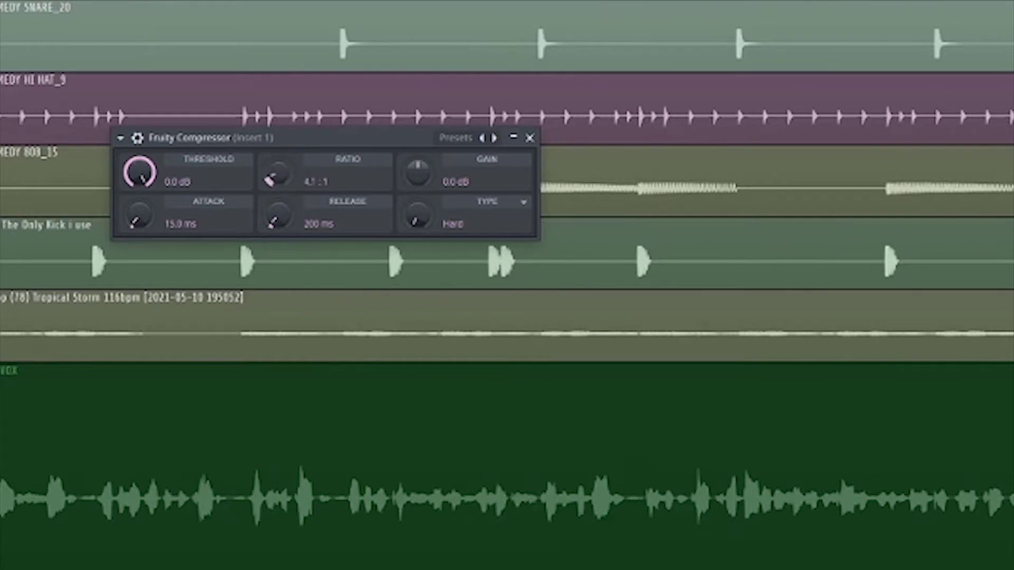
drag(278, 175, 283, 177)
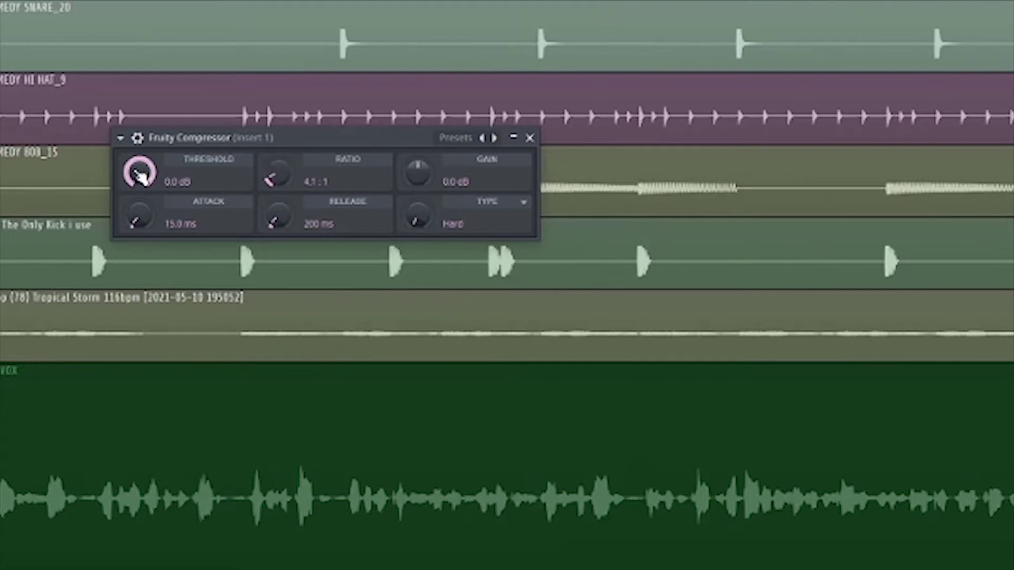
scroll(140, 175, down, 10)
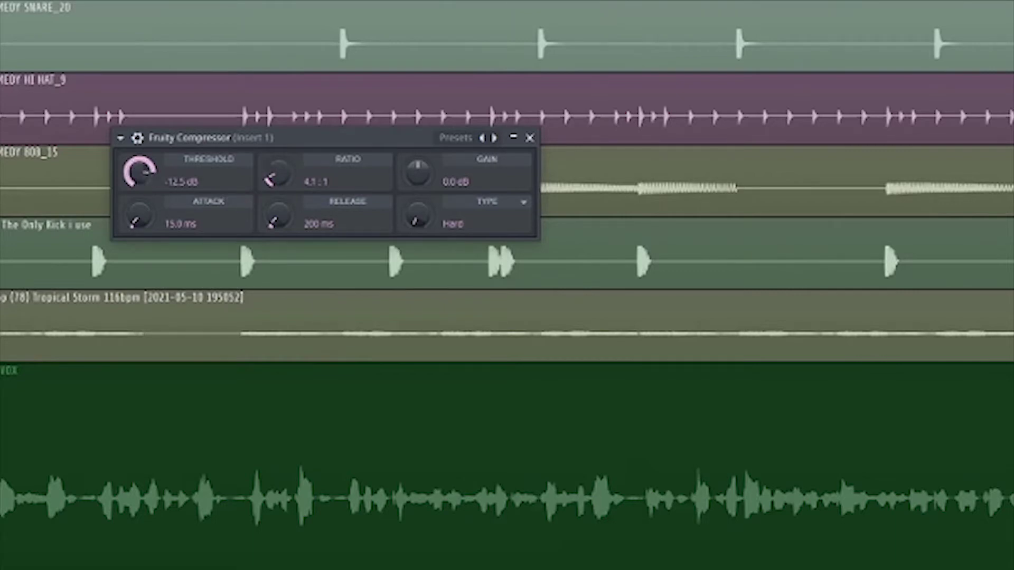
drag(140, 172, 140, 177)
drag(140, 176, 140, 198)
drag(139, 179, 140, 172)
drag(140, 175, 140, 177)
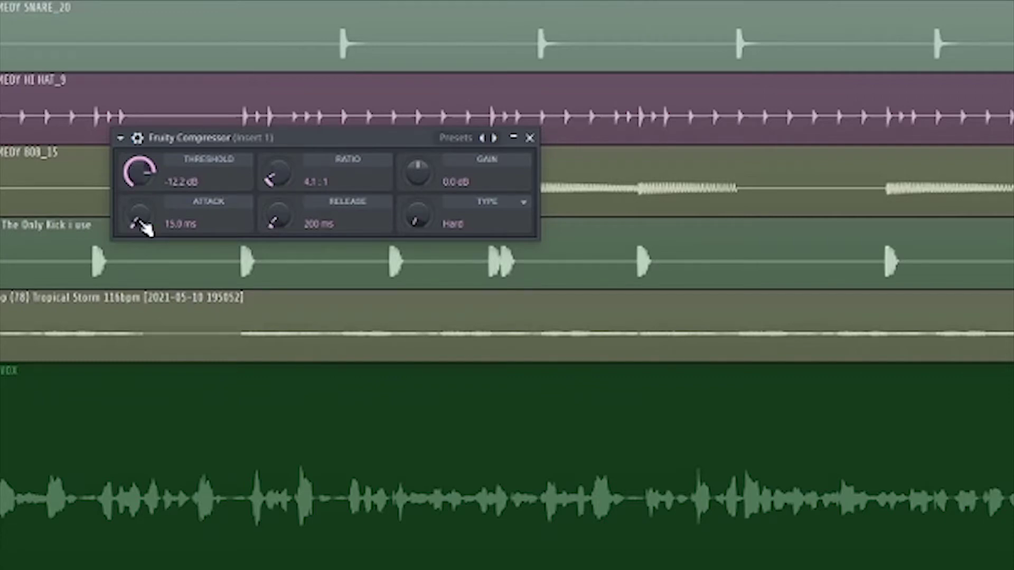
Lengthen the compressor attack to 52.5 ms and the release to 911 ms.
scroll(144, 227, down, 5)
drag(138, 215, 139, 194)
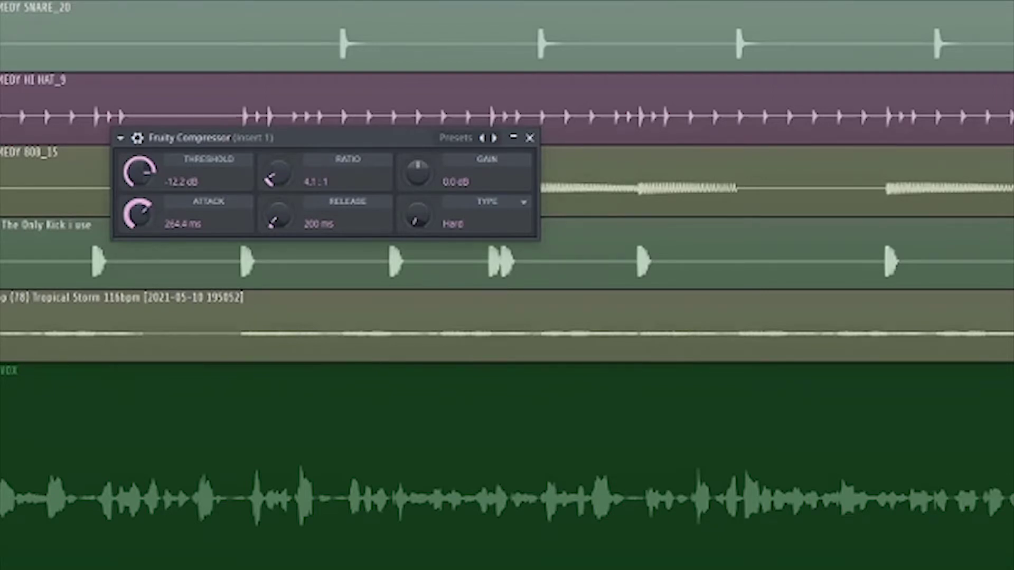
drag(139, 195, 139, 197)
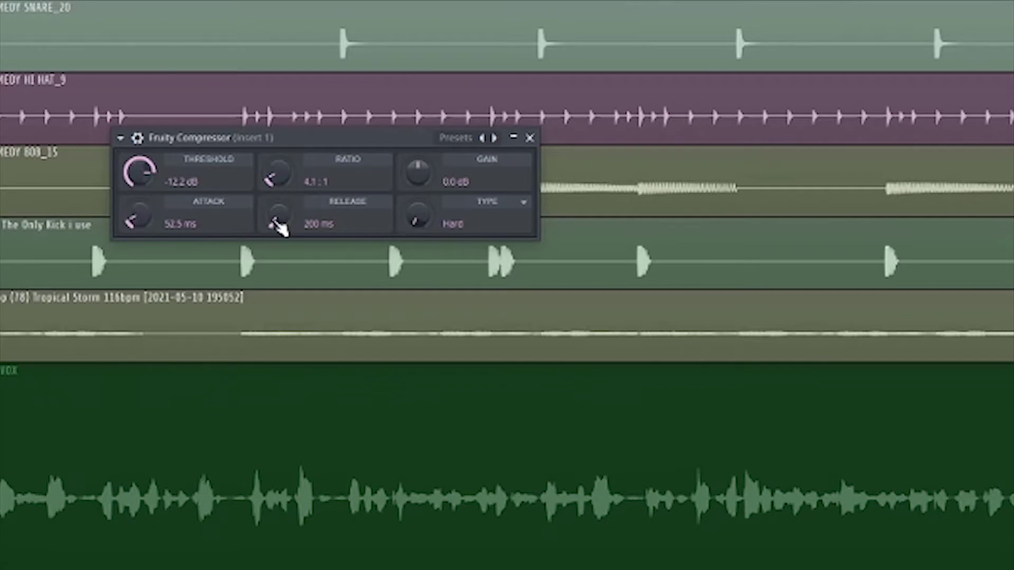
drag(275, 222, 276, 202)
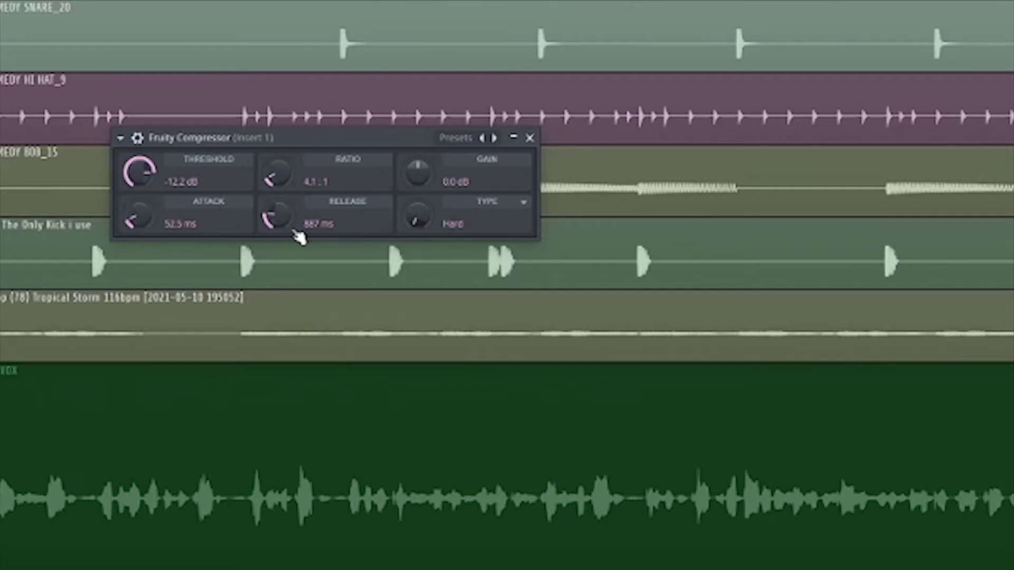
scroll(290, 219, up, 5)
scroll(275, 216, up, 3)
scroll(287, 221, down, 5)
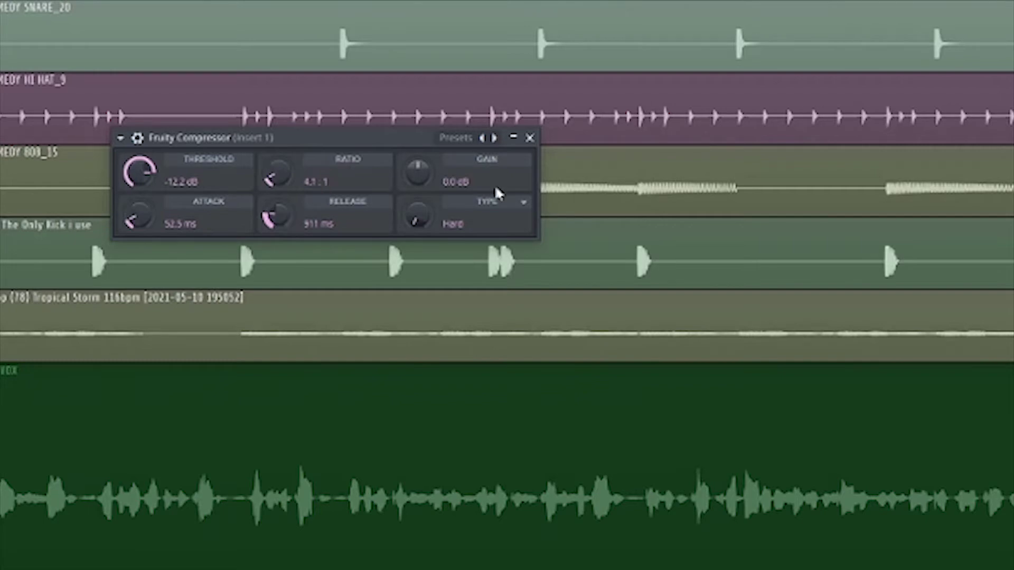
Switch the compressor type from Hard to Soft with 5.0 dB makeup gain.
drag(419, 219, 414, 216)
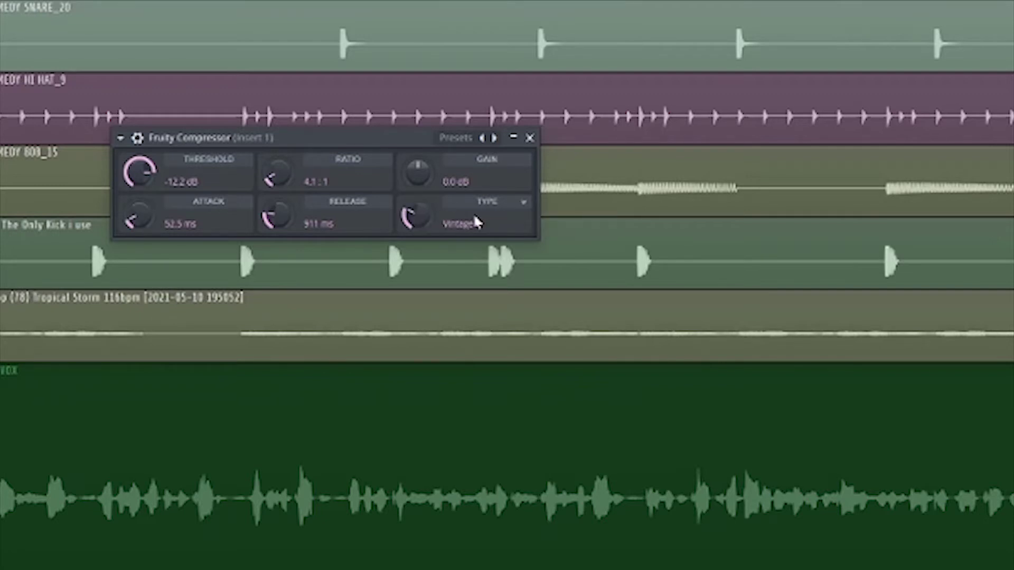
scroll(431, 230, down, 2)
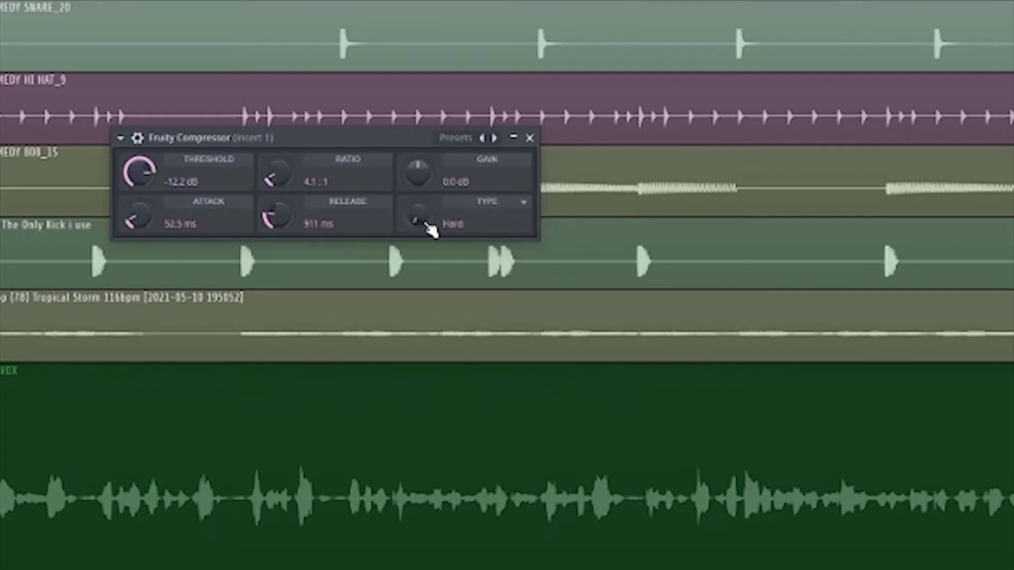
scroll(430, 230, up, 3)
scroll(430, 229, down, 2)
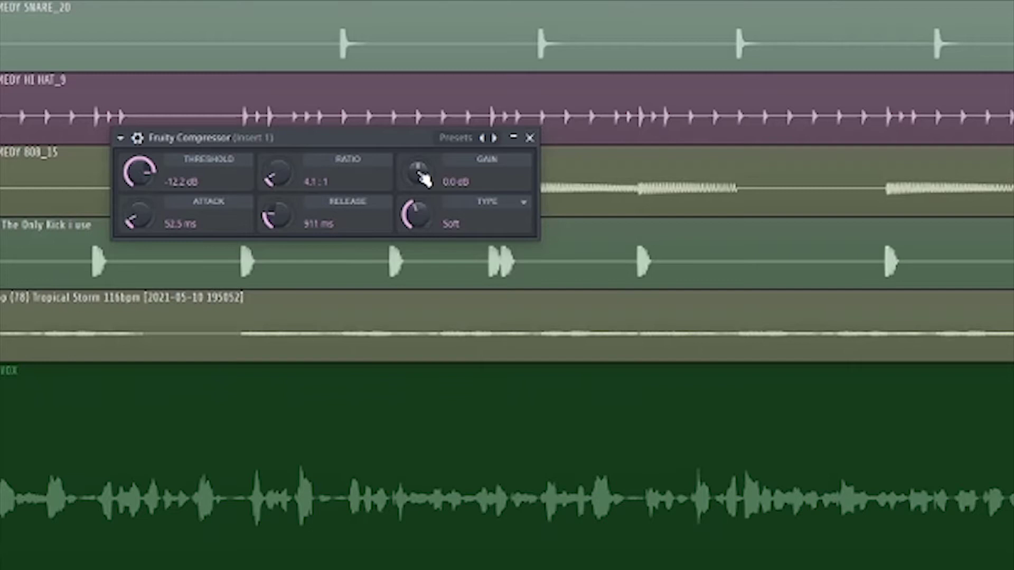
scroll(423, 177, up, 2)
scroll(424, 180, up, 2)
scroll(425, 179, up, 1)
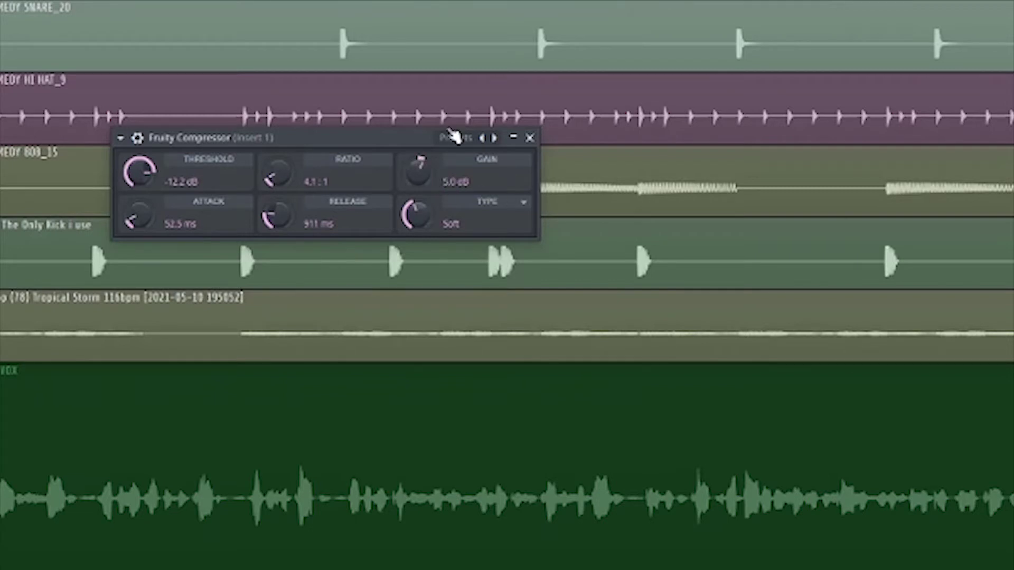
drag(294, 138, 368, 198)
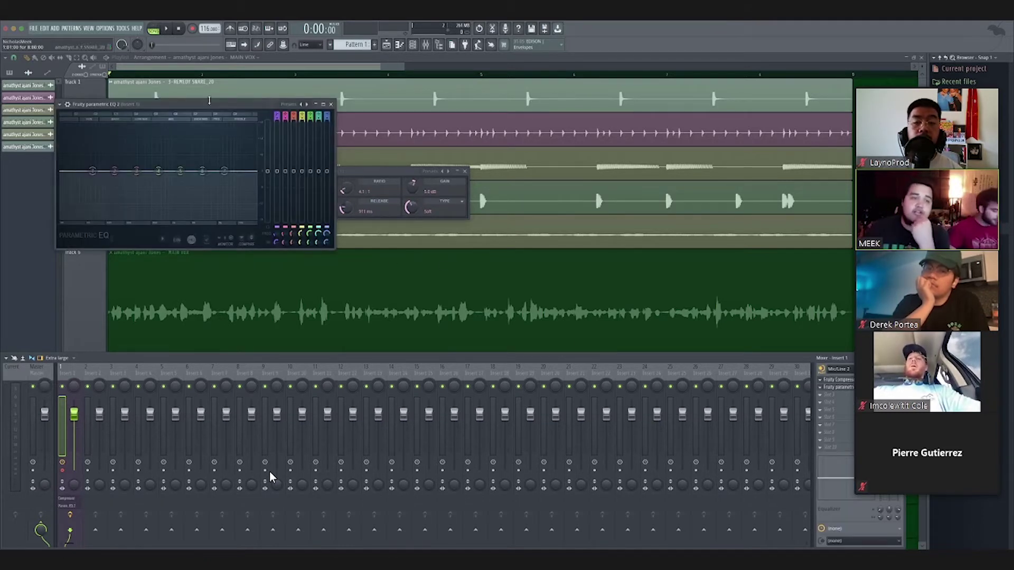
Load the 20Hz + 18kHz cut preset into Parametric EQ 2.
drag(209, 103, 411, 181)
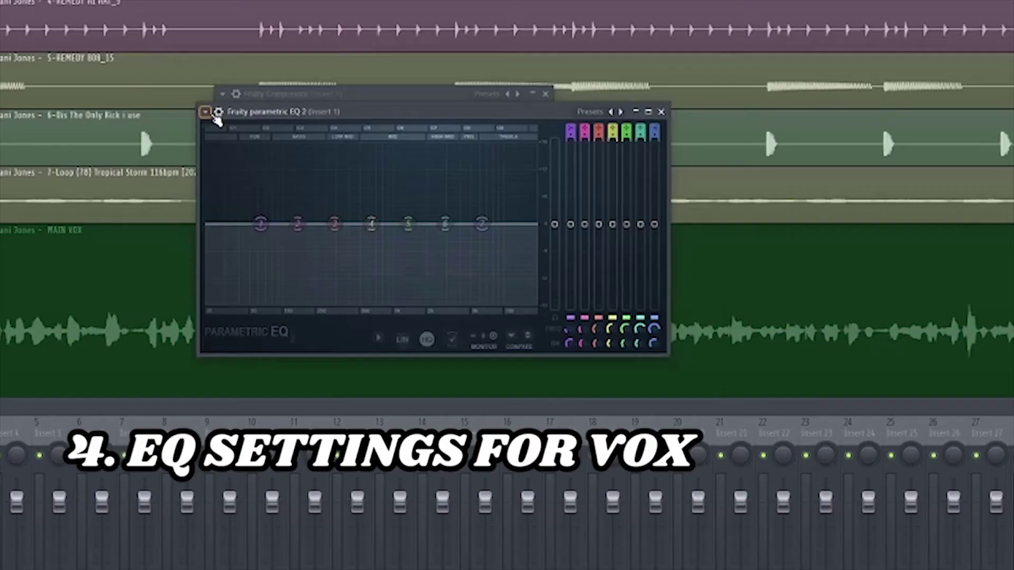
click(263, 182)
mouse_move(299, 216)
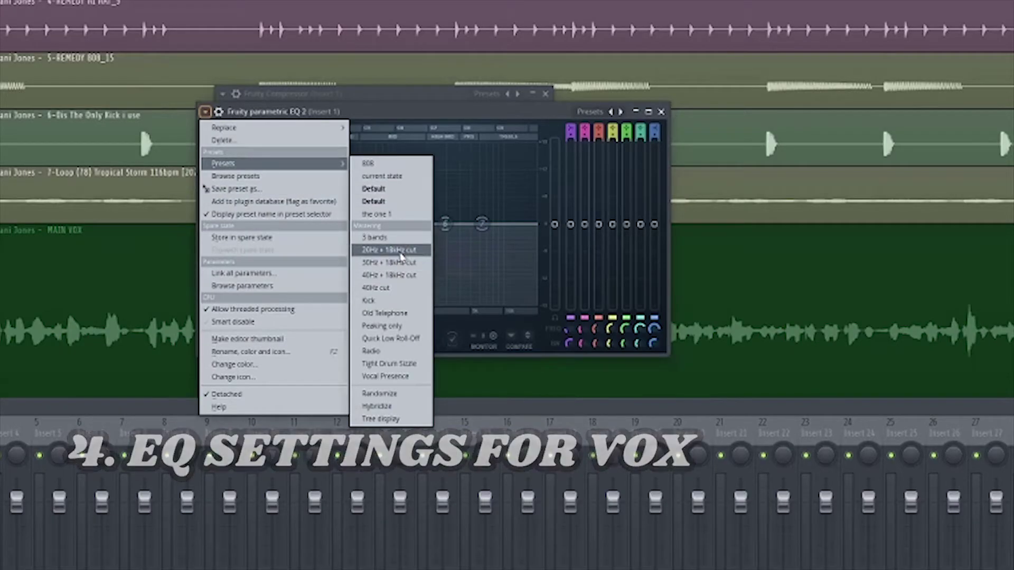
click(400, 256)
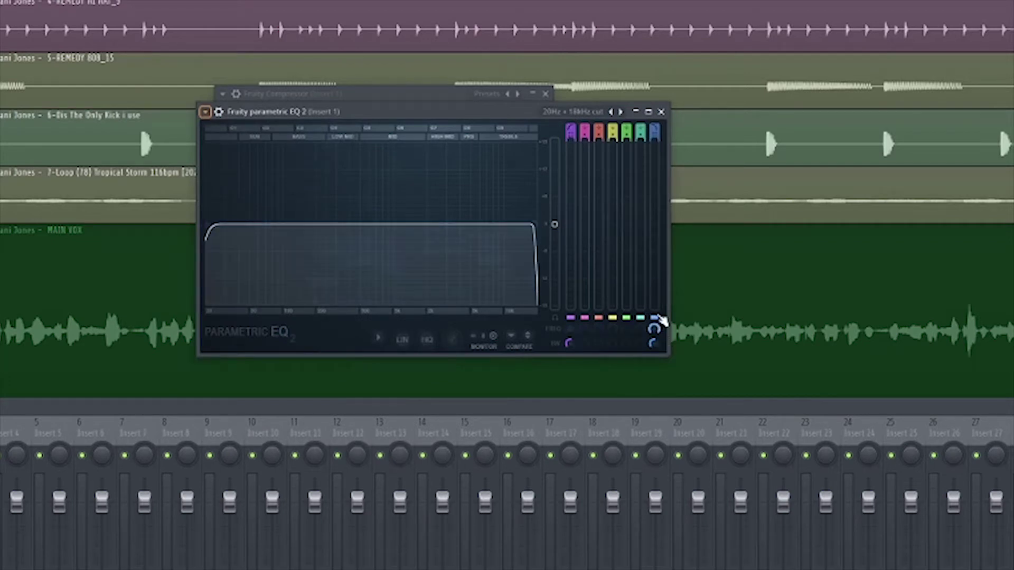
Disable the 18 kHz high cut band and raise the band 1 low-cut frequency.
click(658, 318)
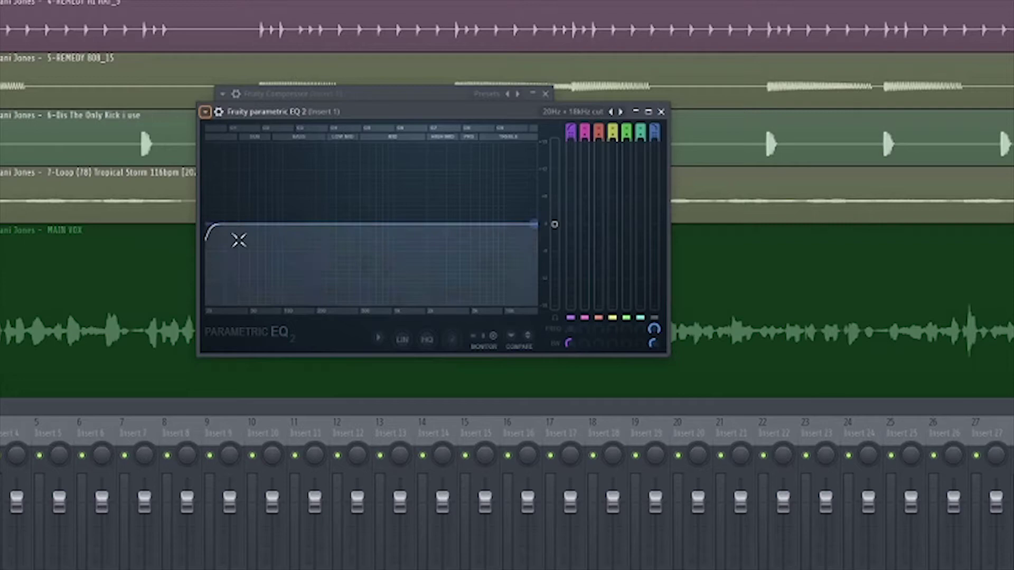
mouse_move(215, 233)
mouse_down()
mouse_move(209, 226)
mouse_move(222, 224)
mouse_up()
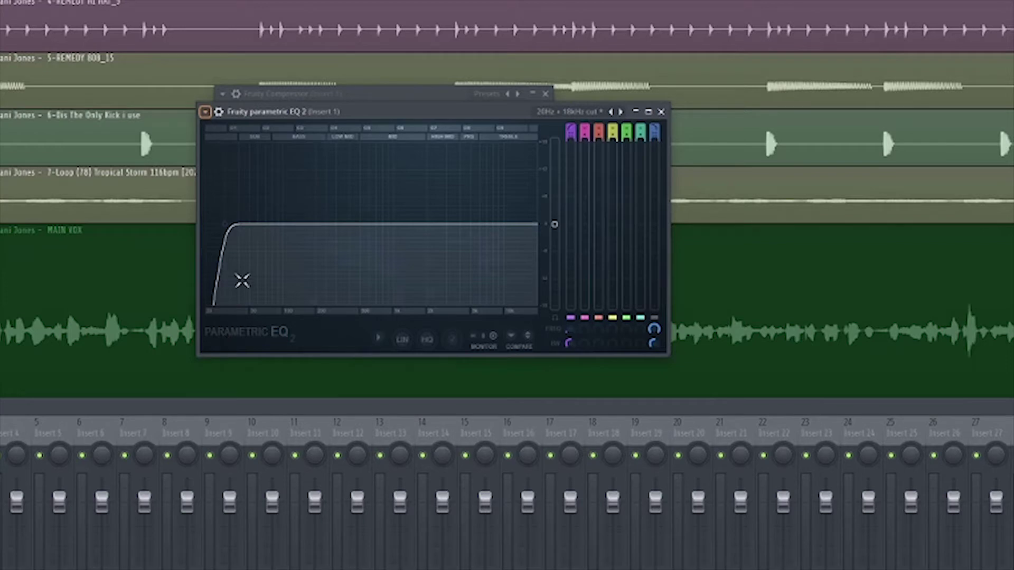
drag(231, 225, 259, 224)
click(261, 226)
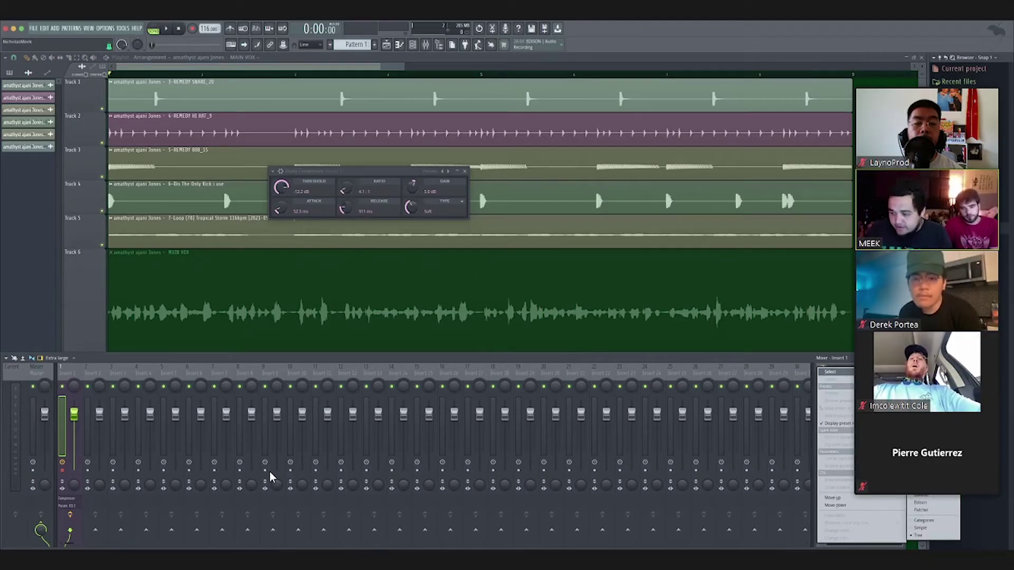
Set Fruity Limiter saturation to -2.3 dB and gain to 1.2 dB, then close it.
key(Escape)
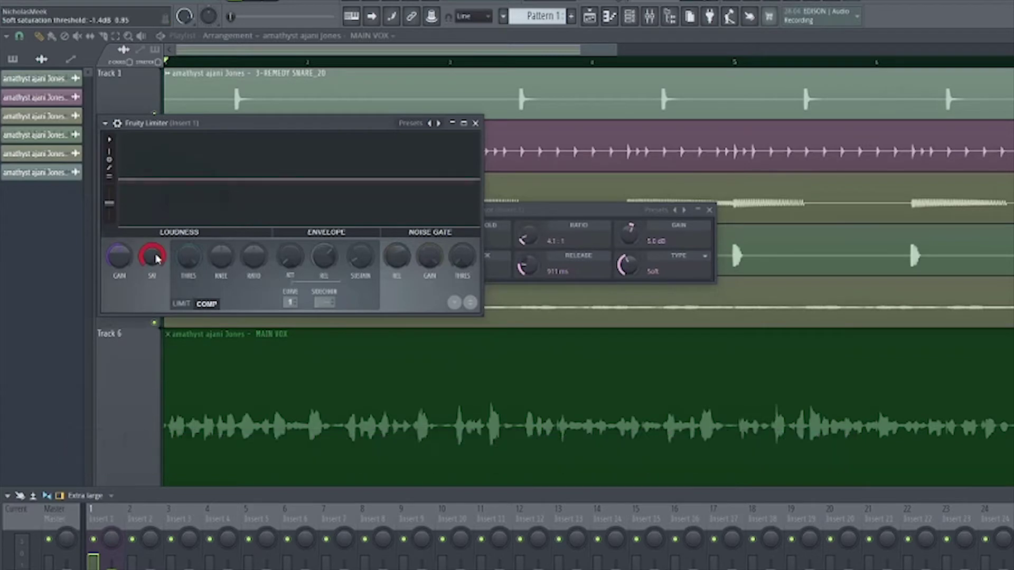
drag(157, 259, 156, 257)
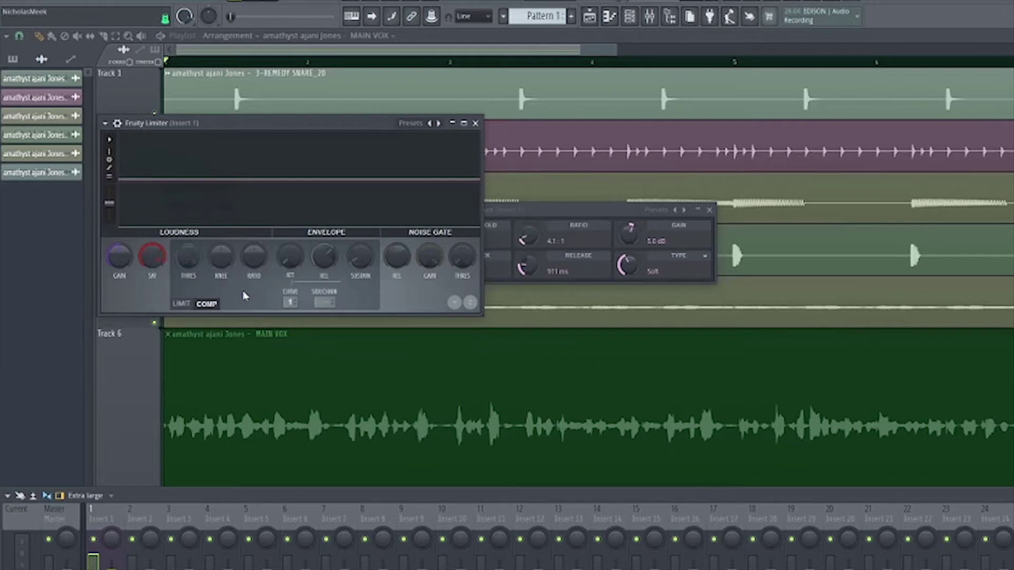
drag(119, 257, 120, 256)
click(475, 122)
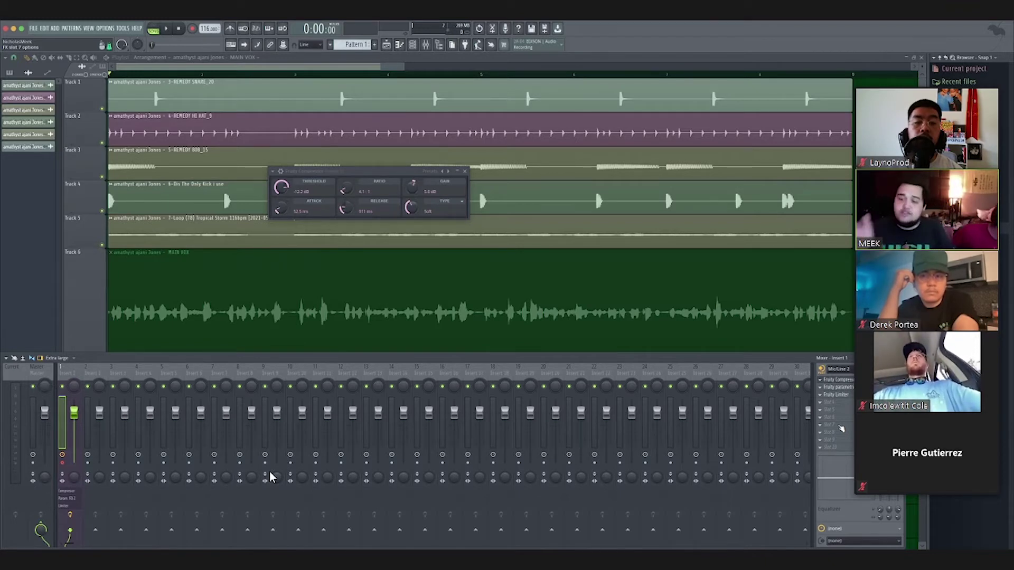
Give Fruity Delay 3 Ping pong echoes, about 24% feedback and 100% wet output.
click(841, 429)
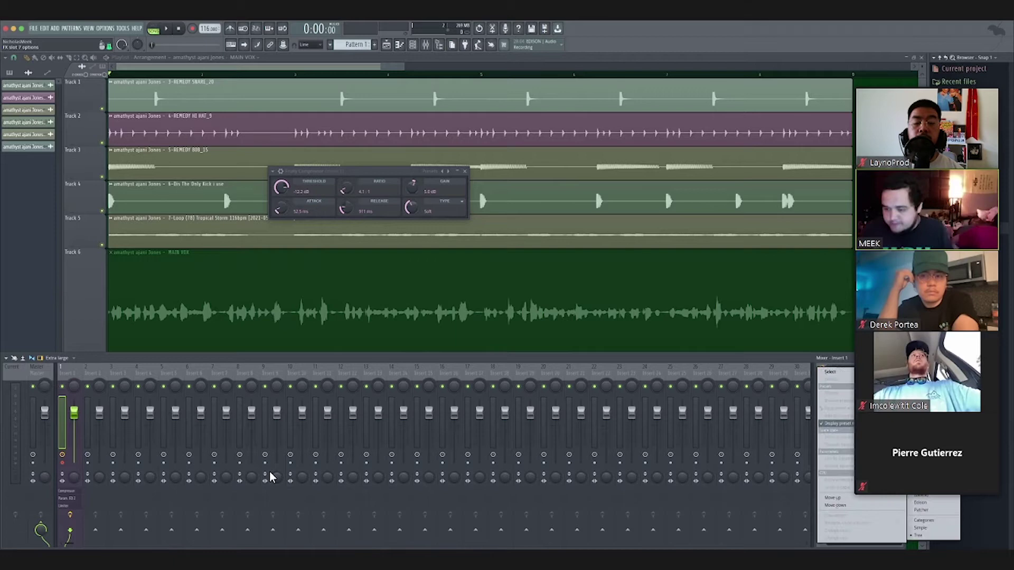
key(Escape)
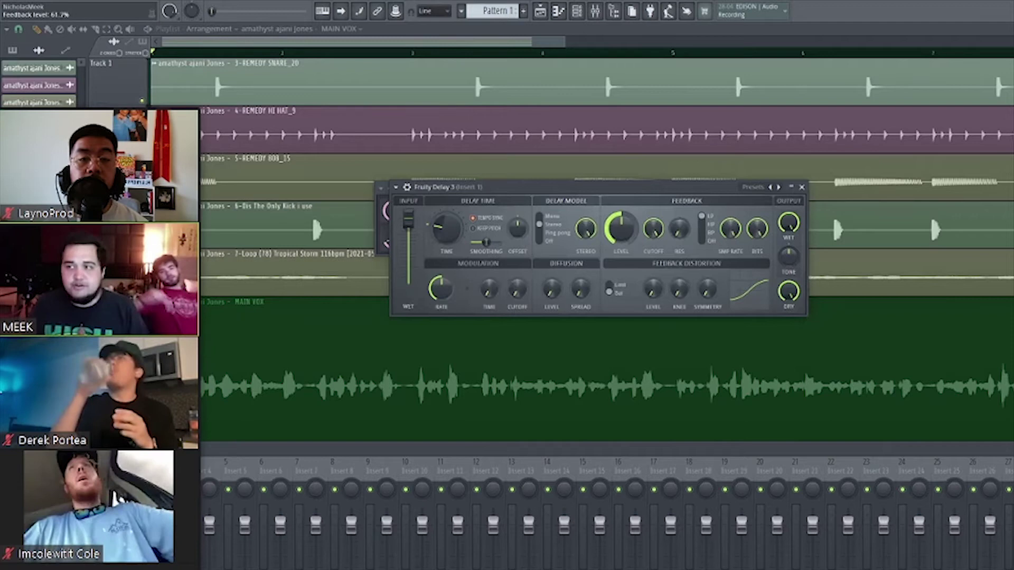
drag(621, 228, 620, 259)
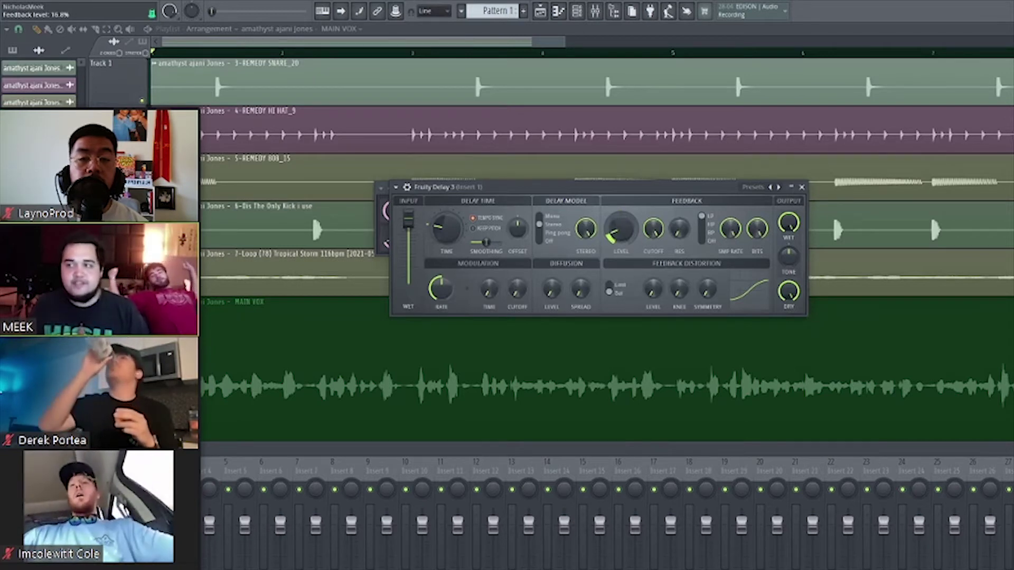
click(539, 233)
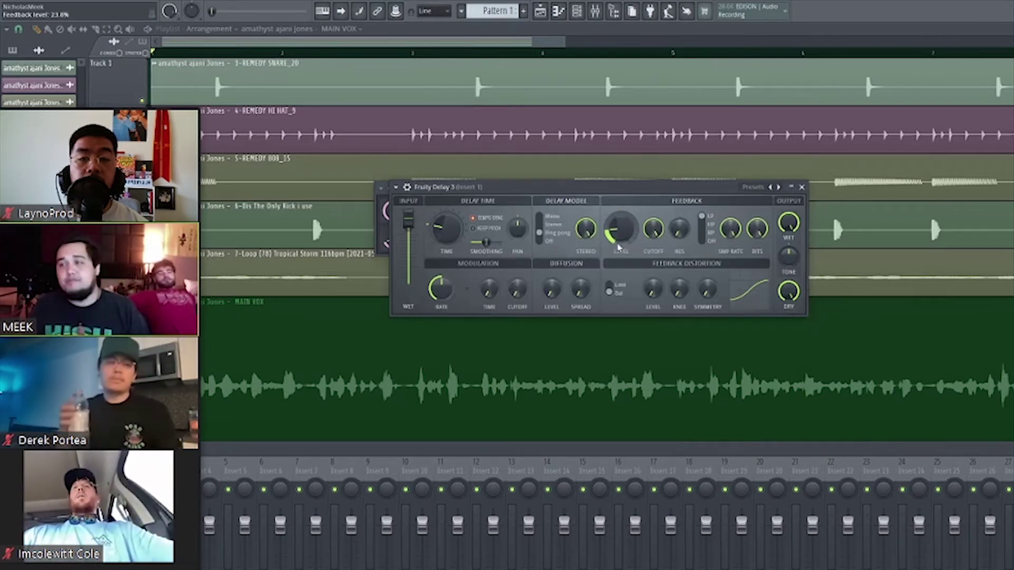
drag(625, 239, 624, 236)
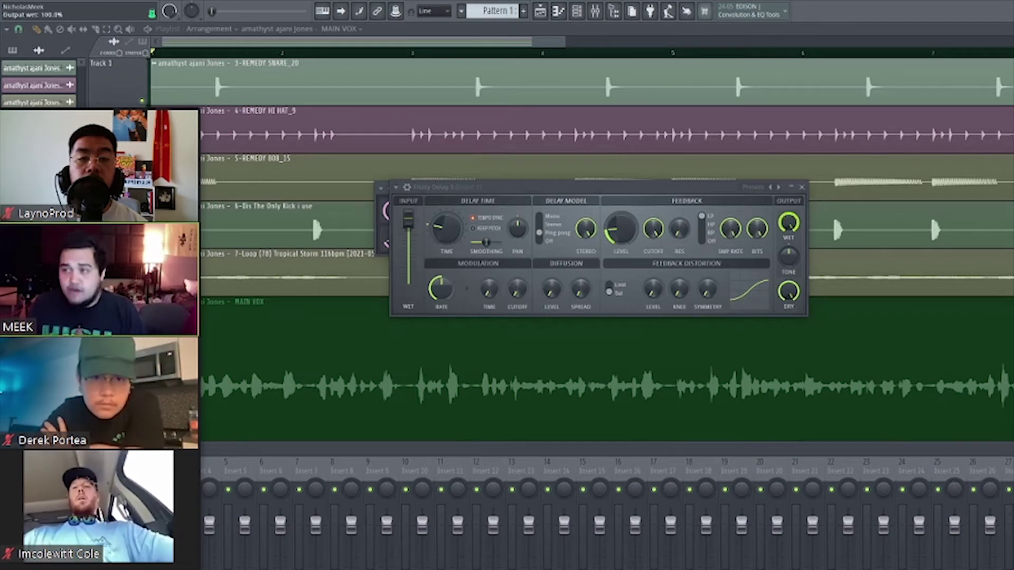
click(789, 224)
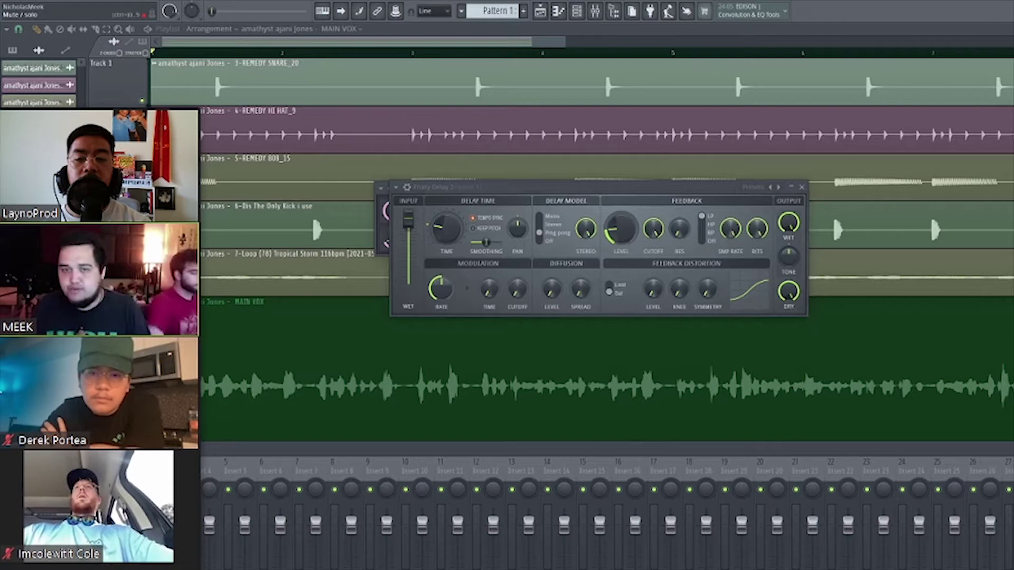
click(789, 224)
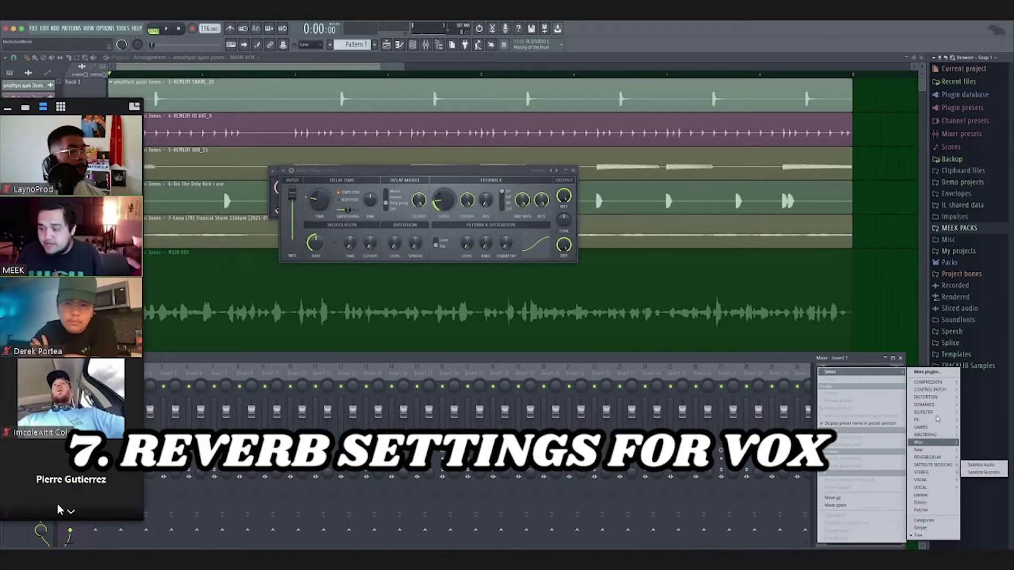
Insert Fruity Reverb 2 on Insert 1 and load its The Venue preset.
mouse_move(926, 435)
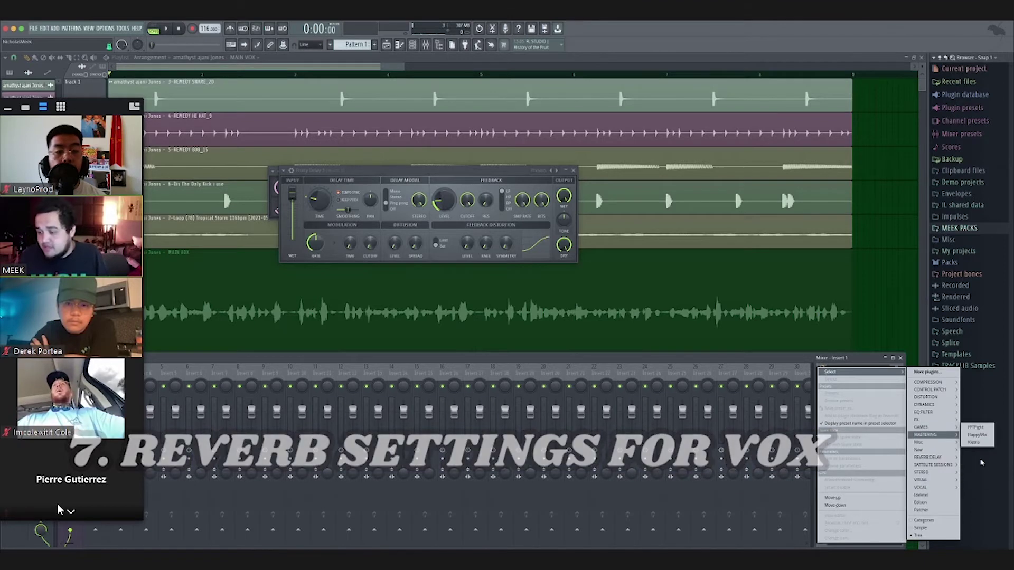
mouse_move(928, 457)
mouse_move(976, 465)
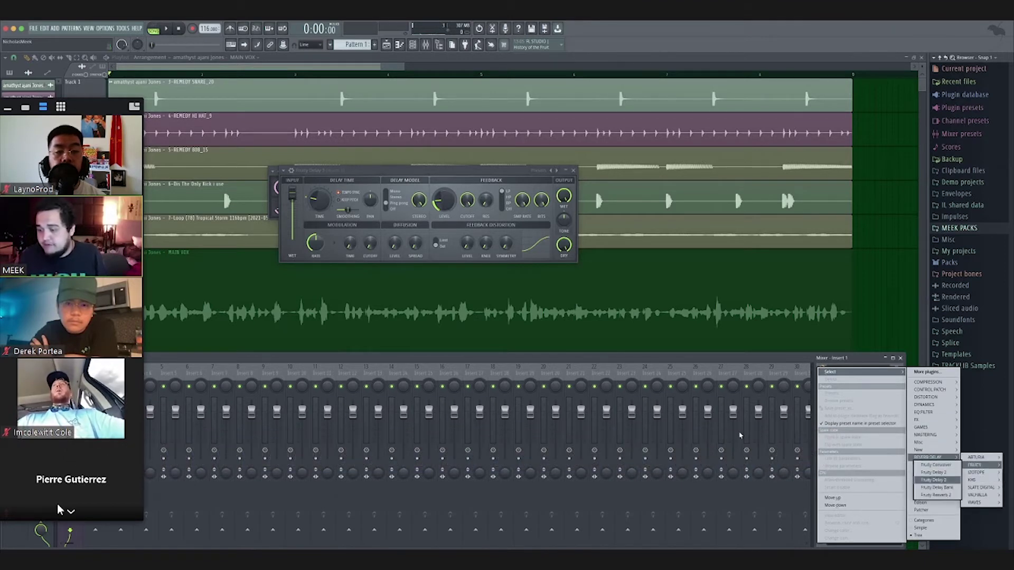
click(936, 495)
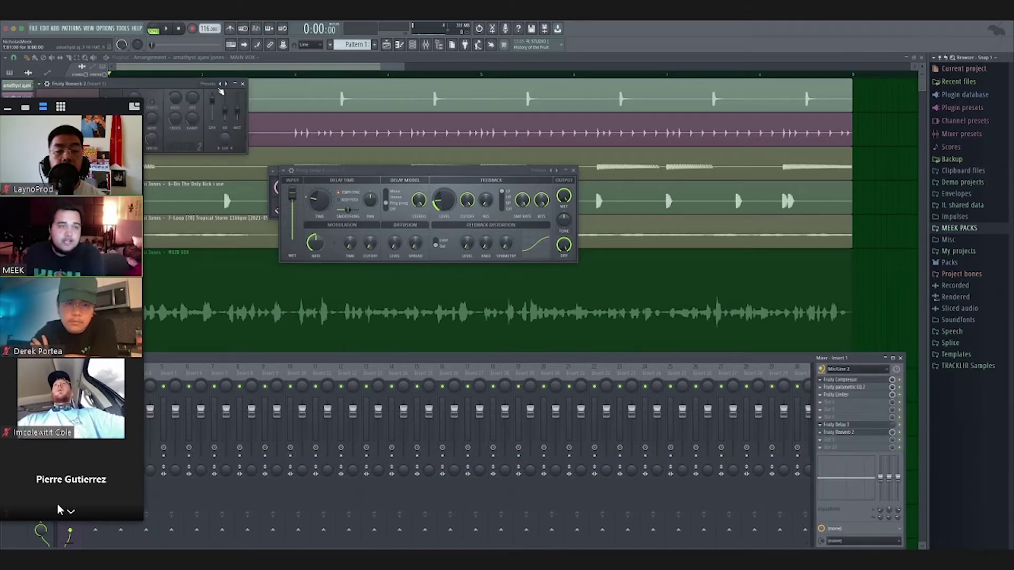
click(209, 84)
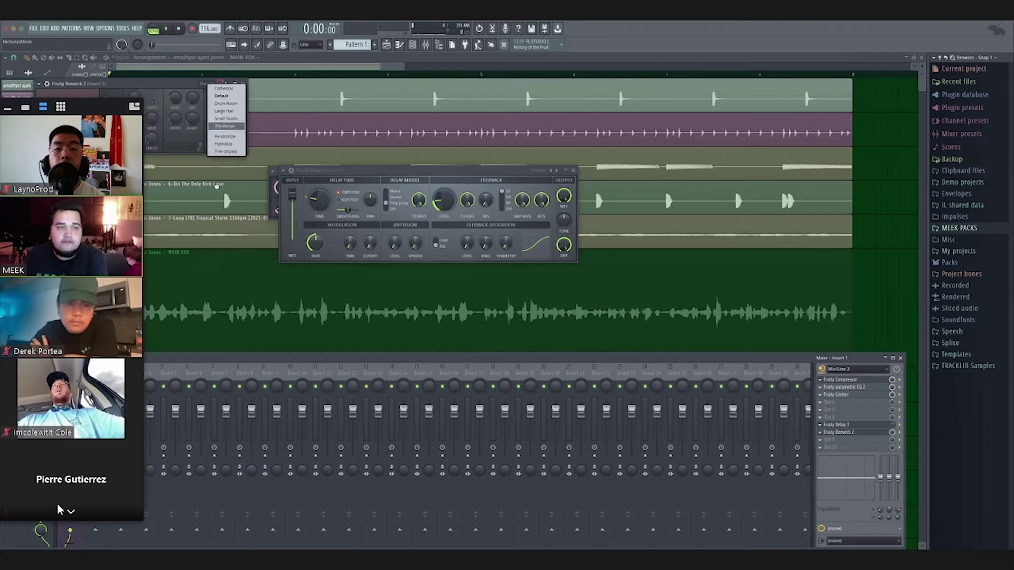
click(224, 126)
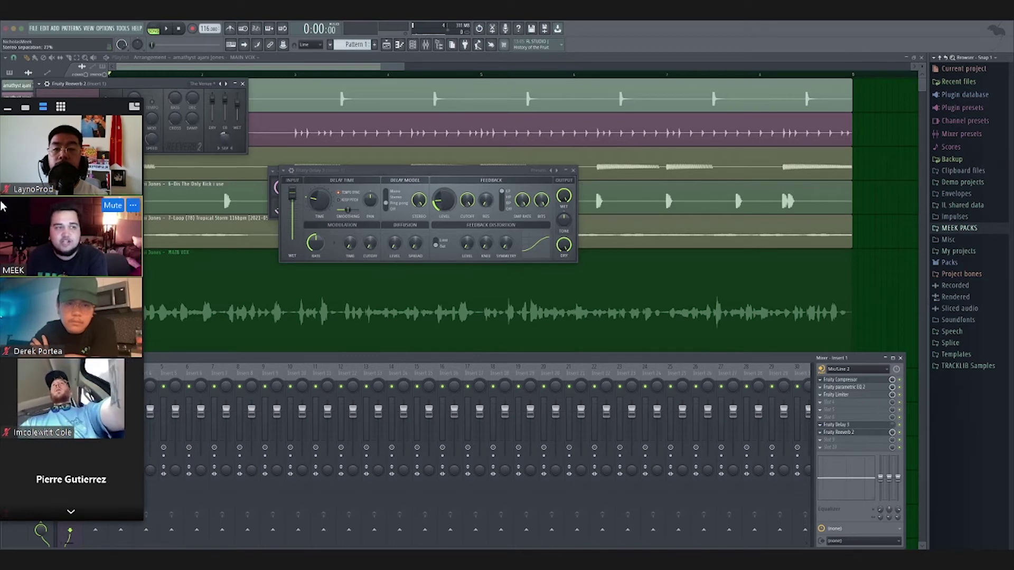
Raise the reverb's DAMP high damping to 7.8kHz.
drag(86, 104, 210, 290)
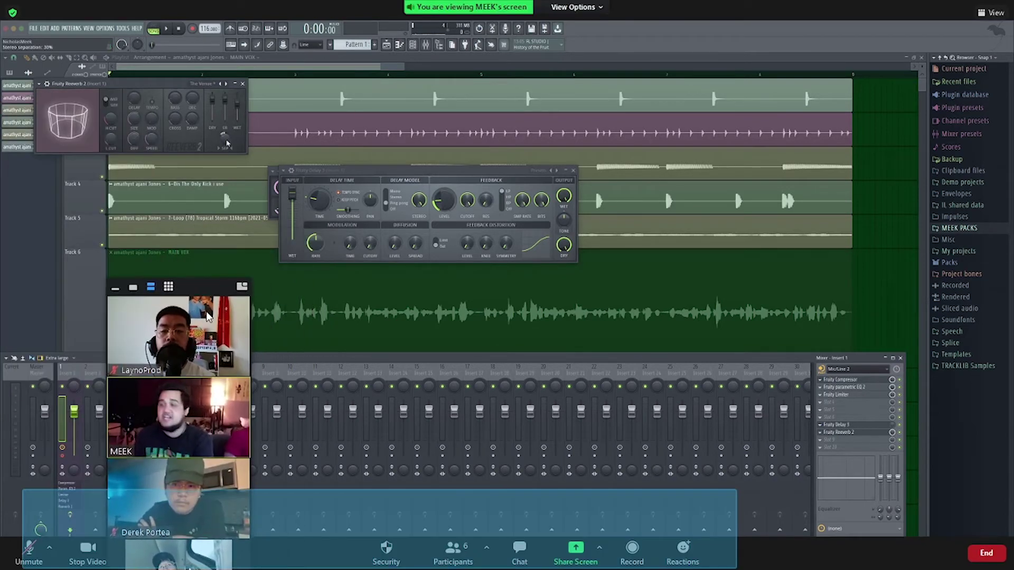
click(185, 291)
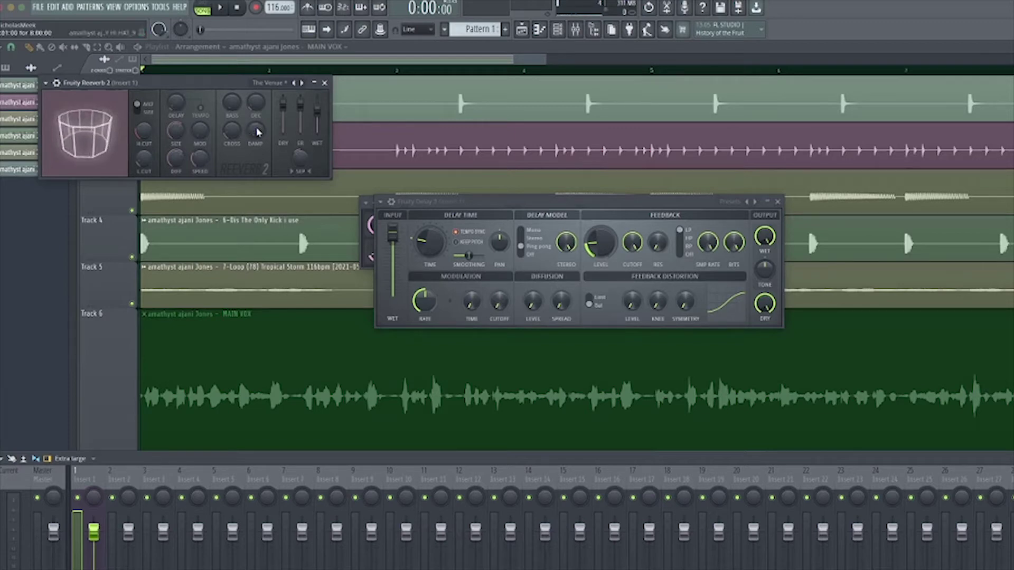
drag(255, 130, 255, 116)
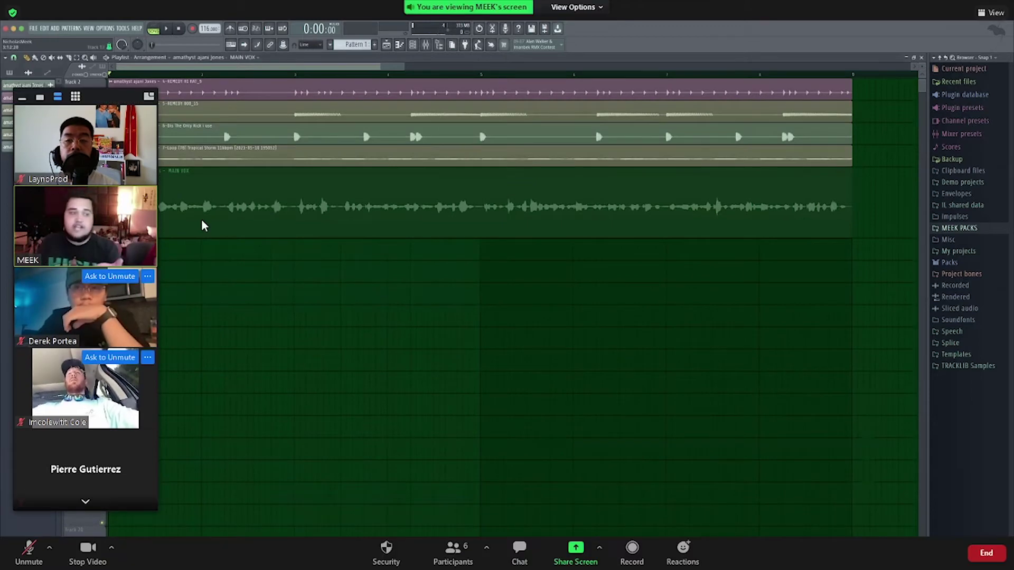
Show the mixer under the playlist with MAIN VOX selected and its clip settings open.
drag(119, 103, 893, 211)
click(893, 202)
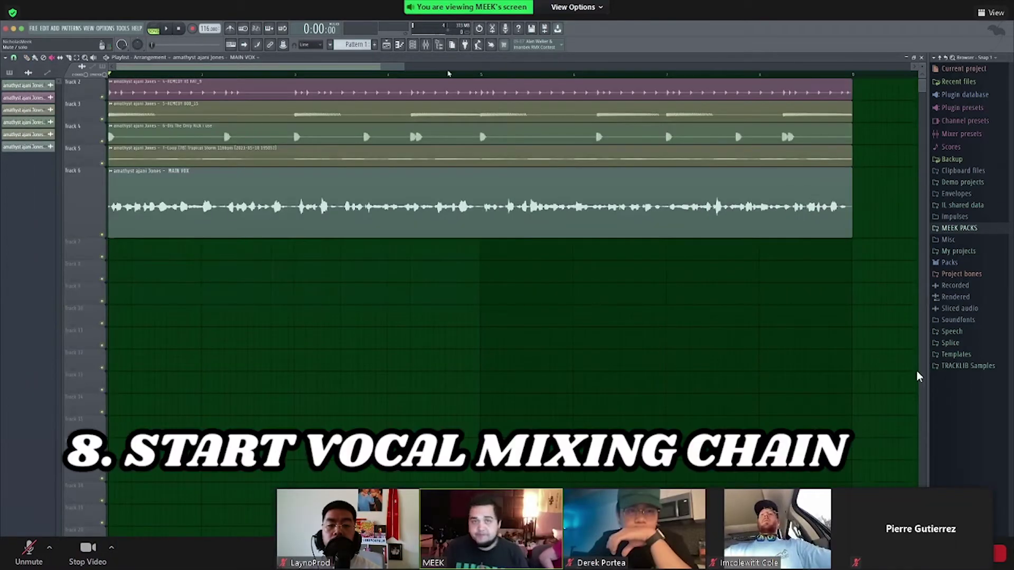
mouse_move(877, 512)
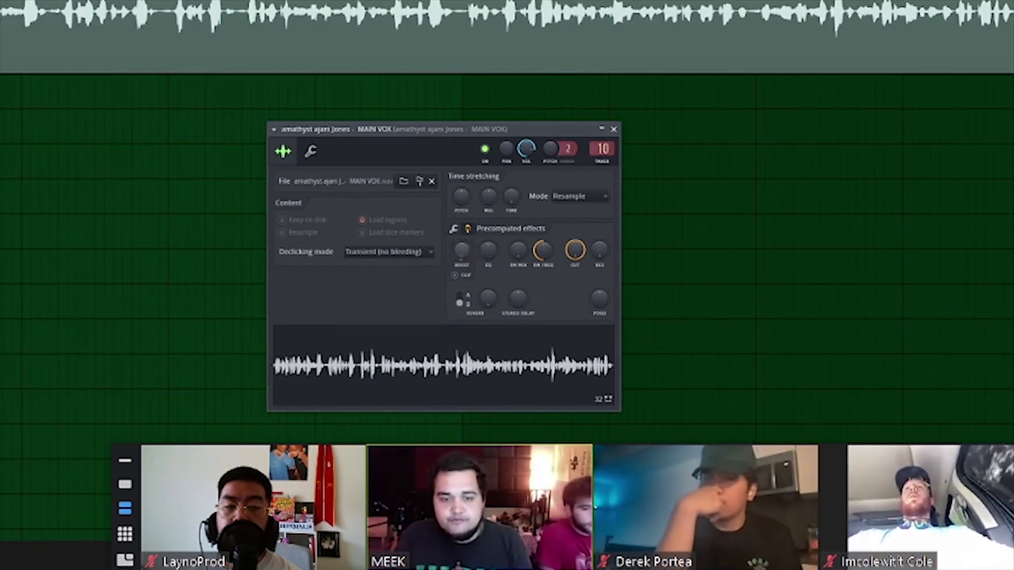
Play the song with the mixer showing and review the MAIN VOX miscellaneous and sample settings.
key(space)
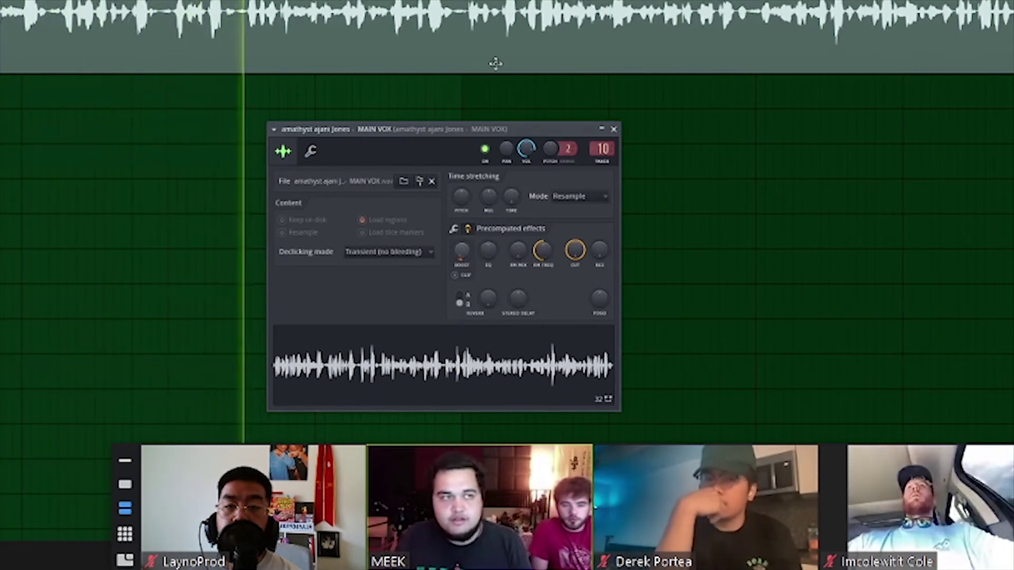
key(F9)
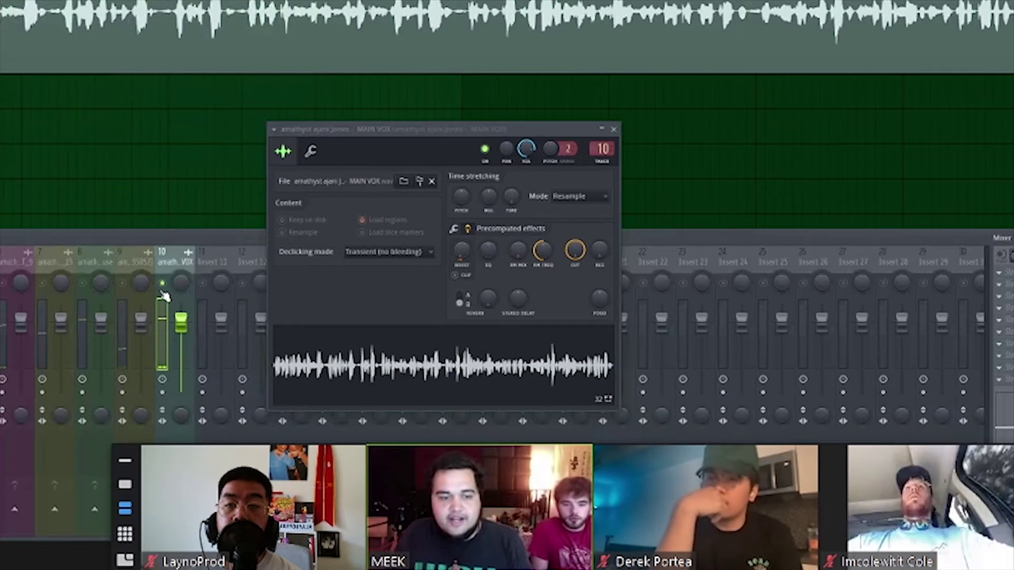
click(461, 259)
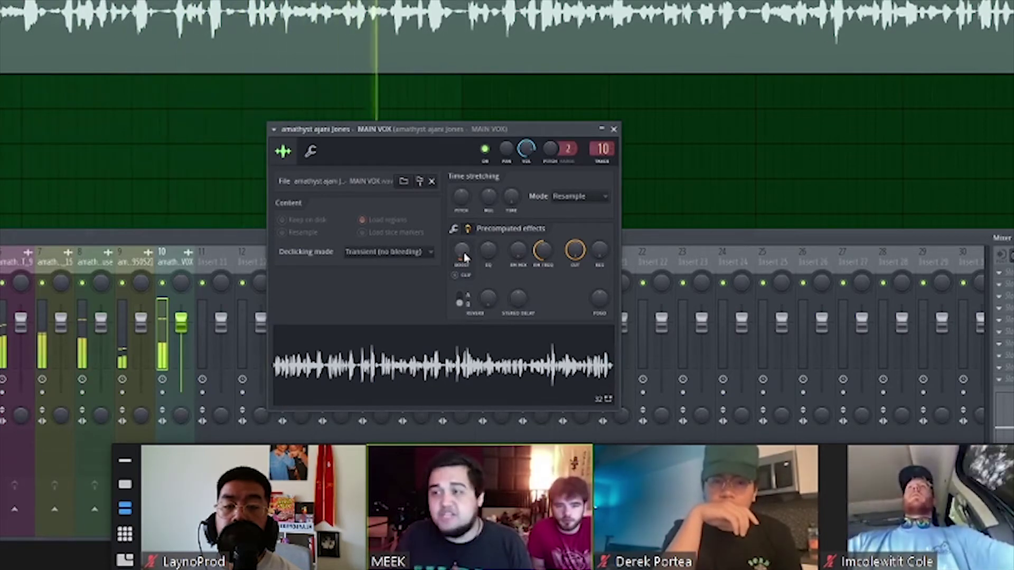
key(space)
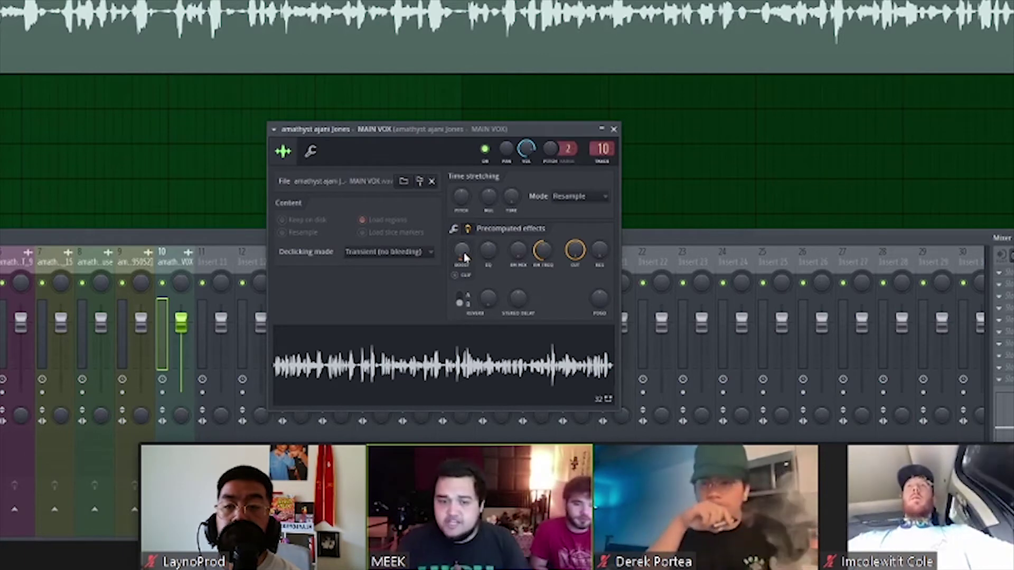
click(311, 152)
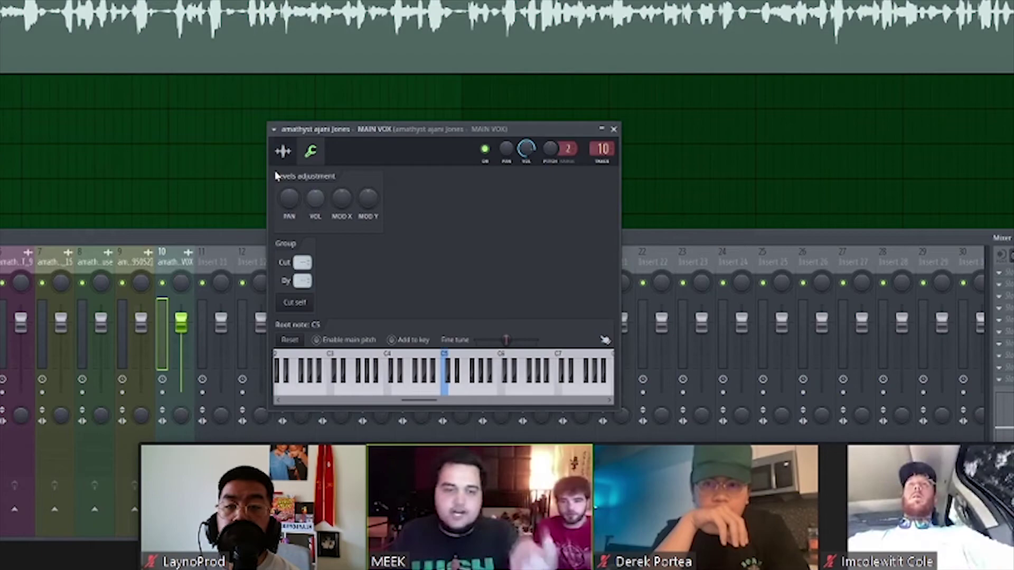
click(284, 151)
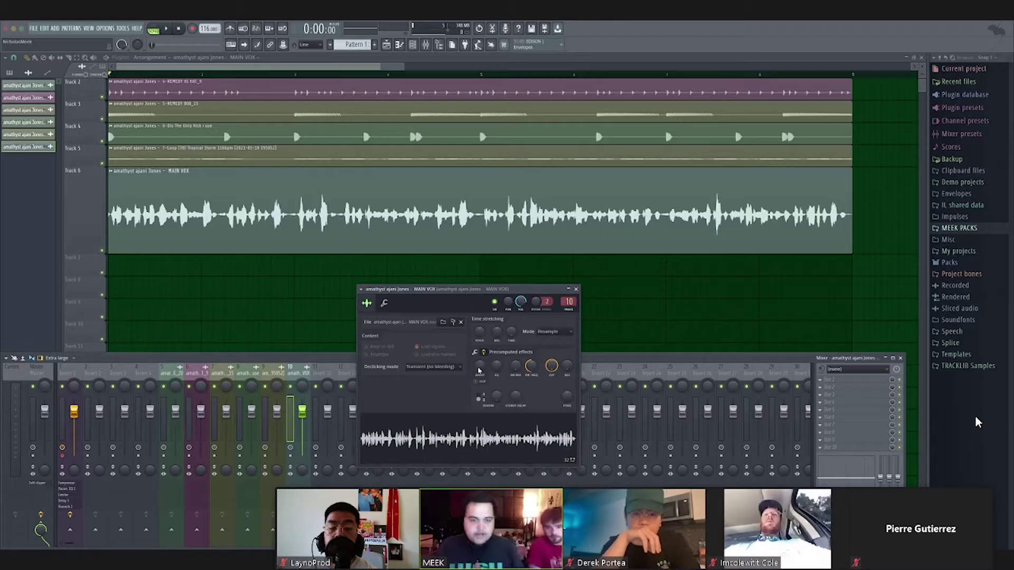
key(space)
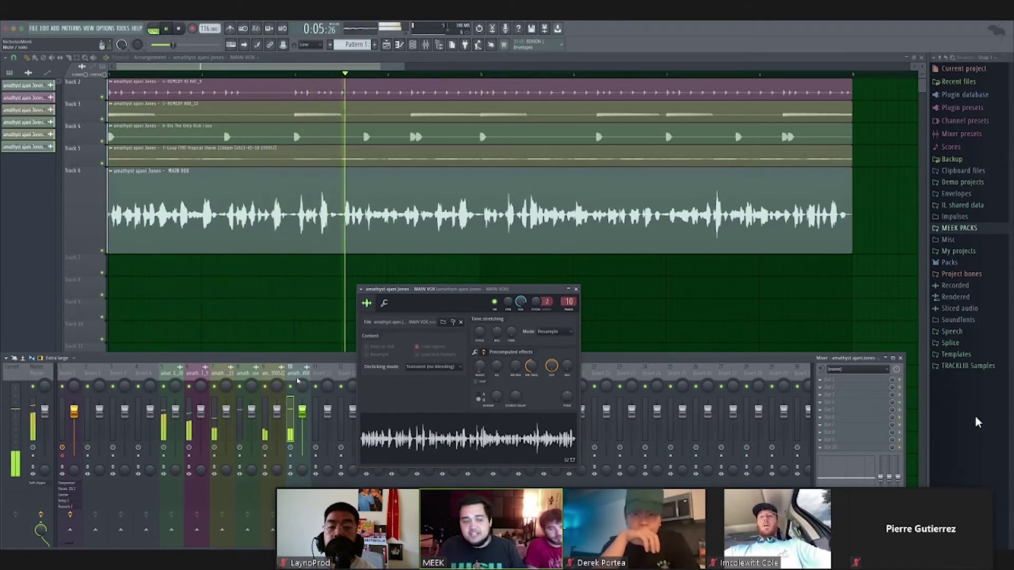
Load Fruity Parametric EQ 2 on MAIN VOX, enlarge it, and play to watch the spectrum.
key(space)
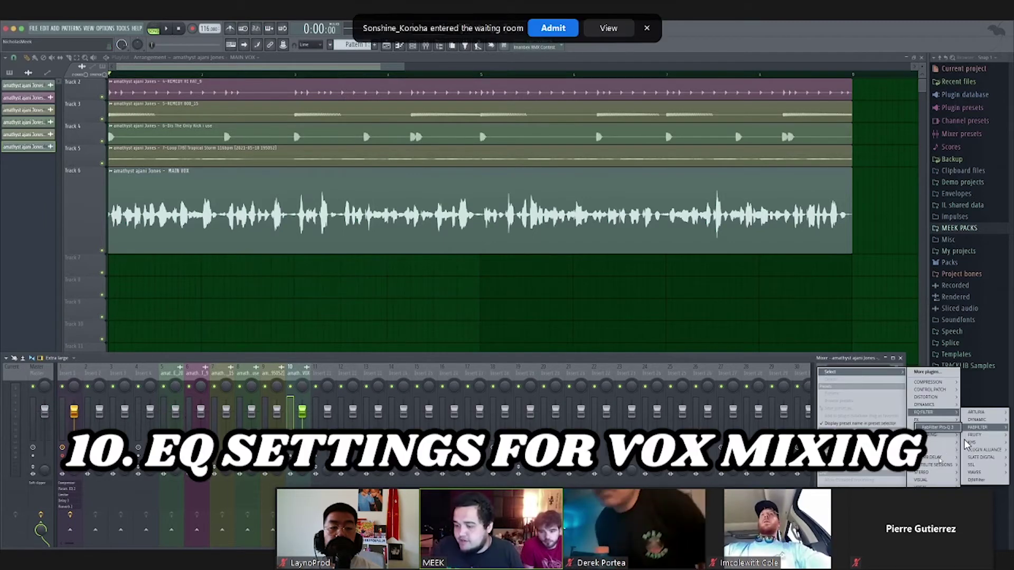
key(Return)
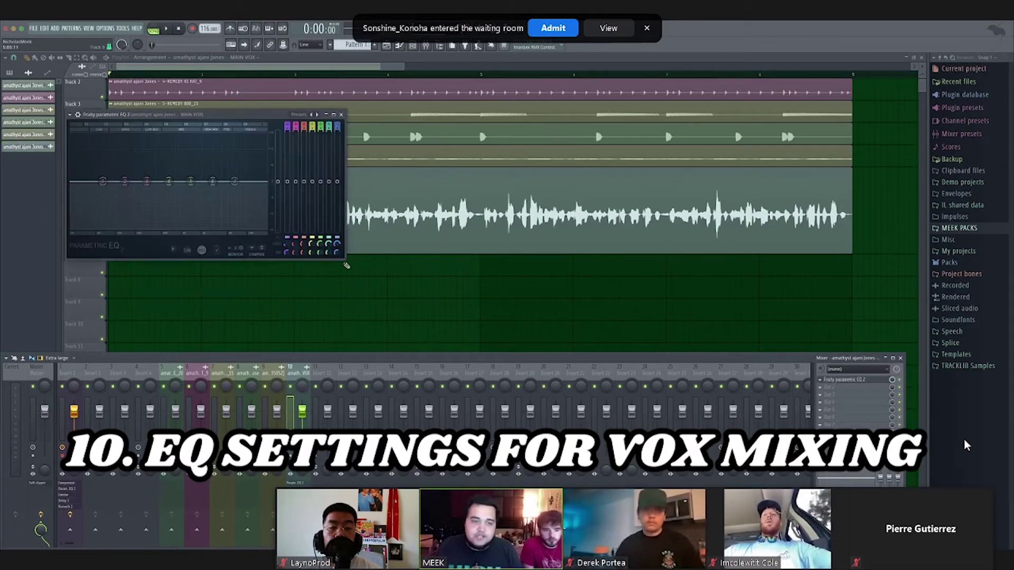
drag(344, 258, 681, 358)
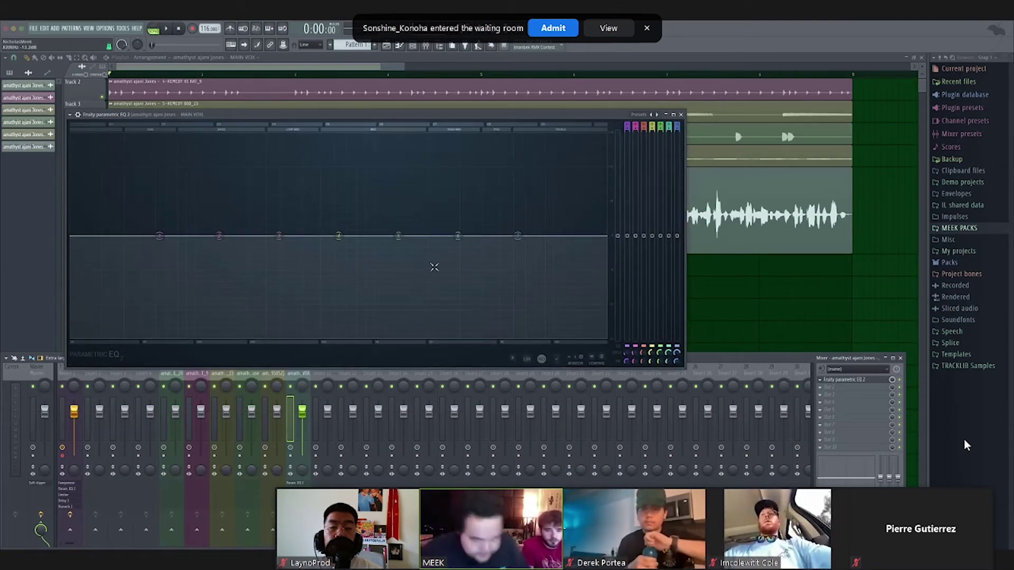
key(space)
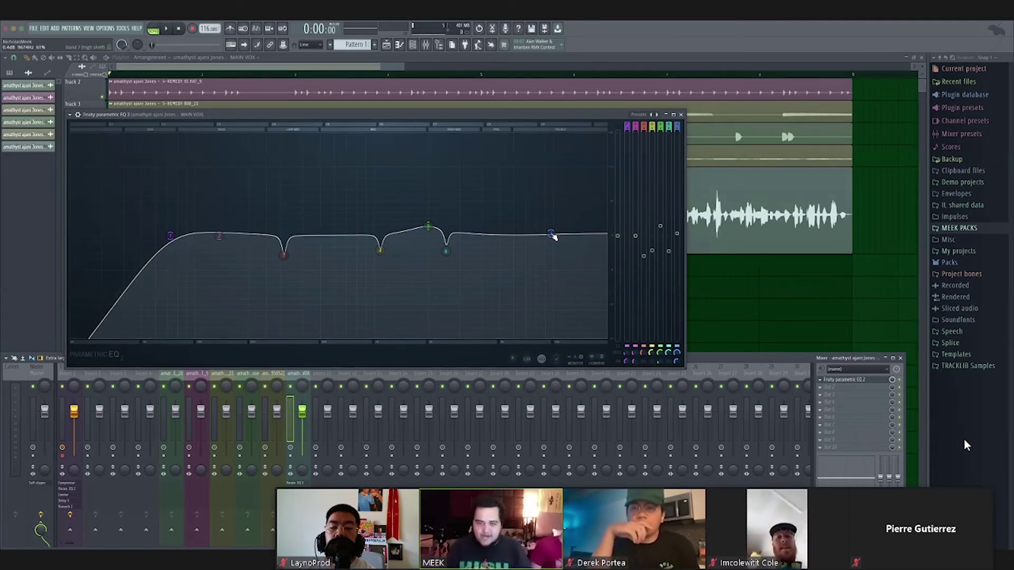
Raise the EQ's high shelf to brighten MAIN VOX and replay to hear the boost.
key(space)
drag(577, 233, 586, 217)
key(space)
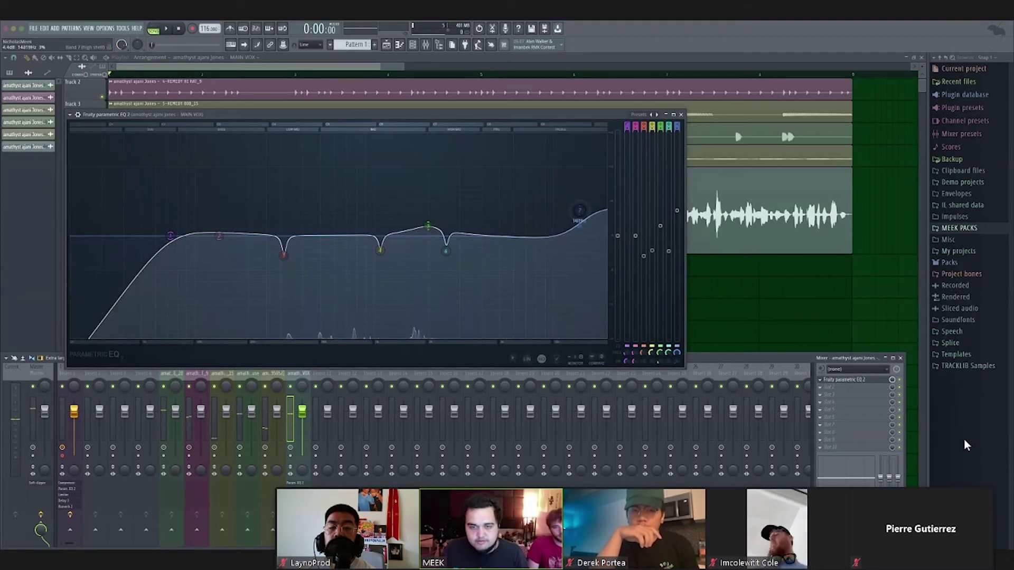
key(space)
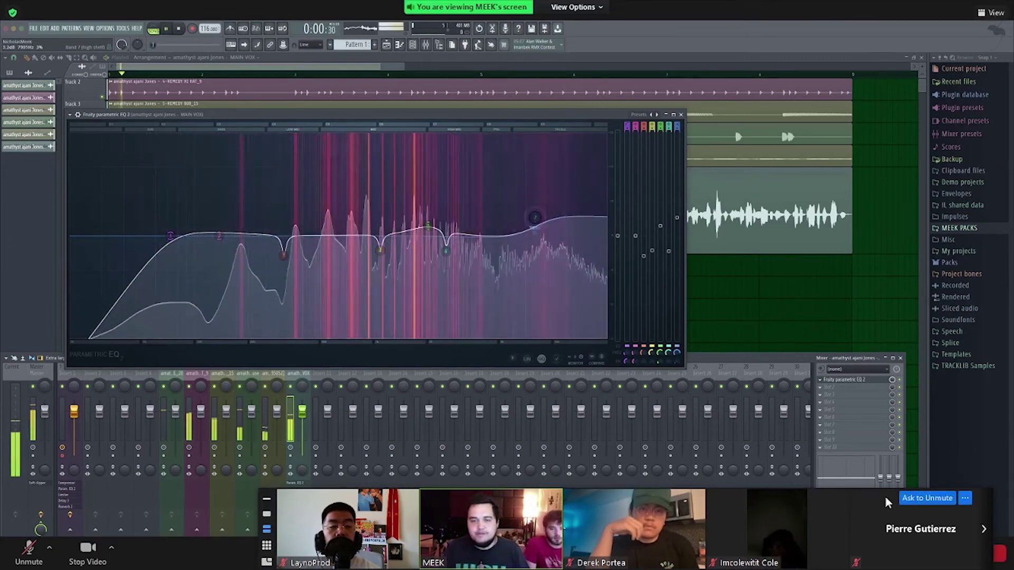
Check the call's participant list and admit the waiting guest into the call.
drag(879, 499, 889, 312)
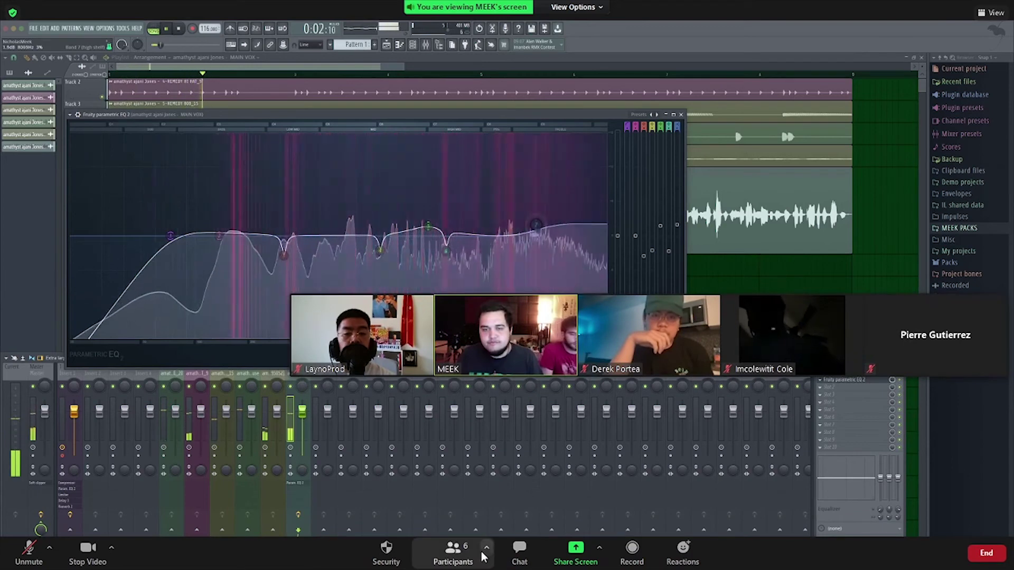
click(487, 549)
click(461, 553)
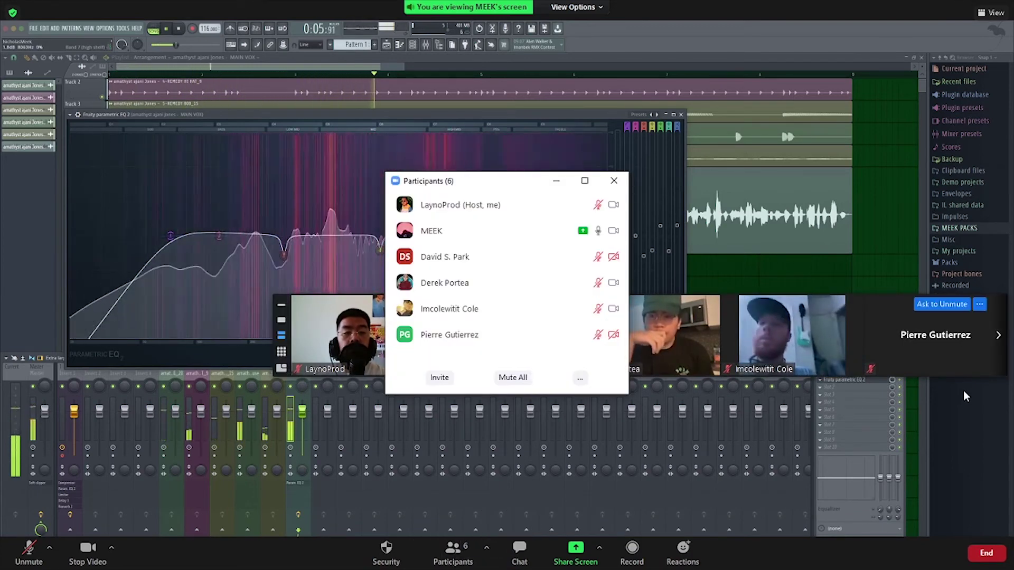
key(alt+u)
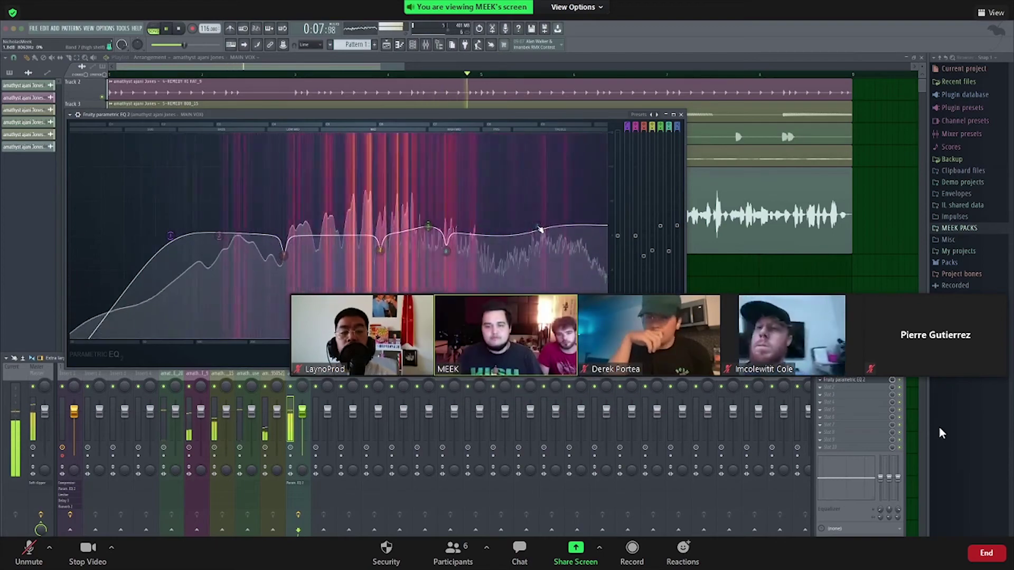
key(alt+Tab)
key(alt+Tab)
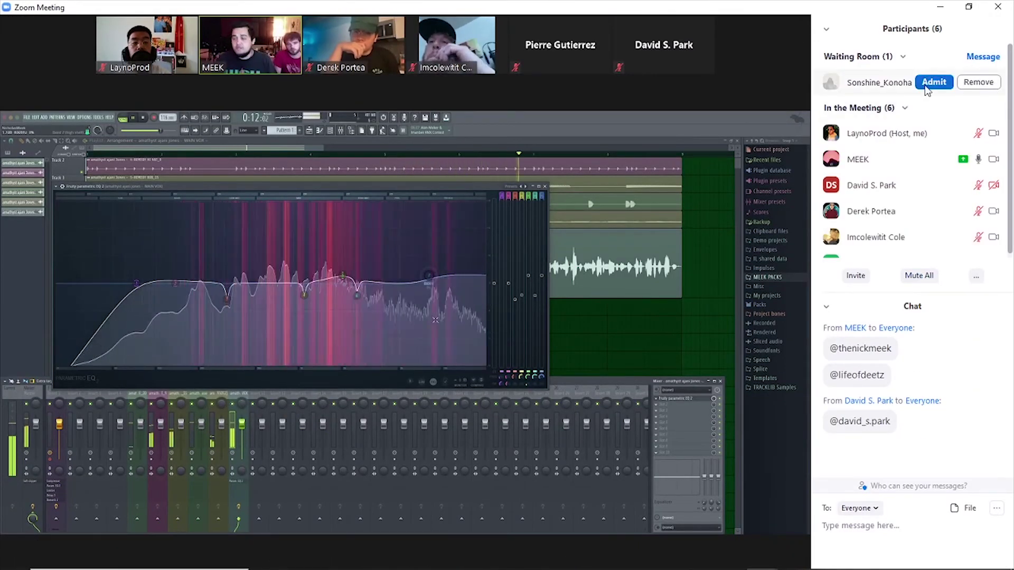
click(932, 83)
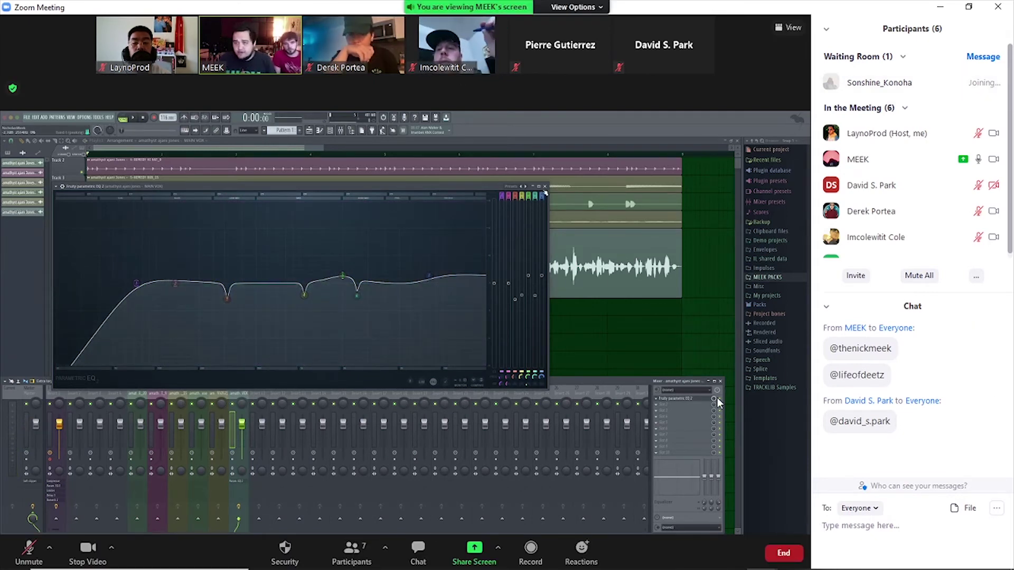
During playback, cut the 284 Hz EQ band, nudge band 4 up slightly, then close the EQ.
double_click(757, 521)
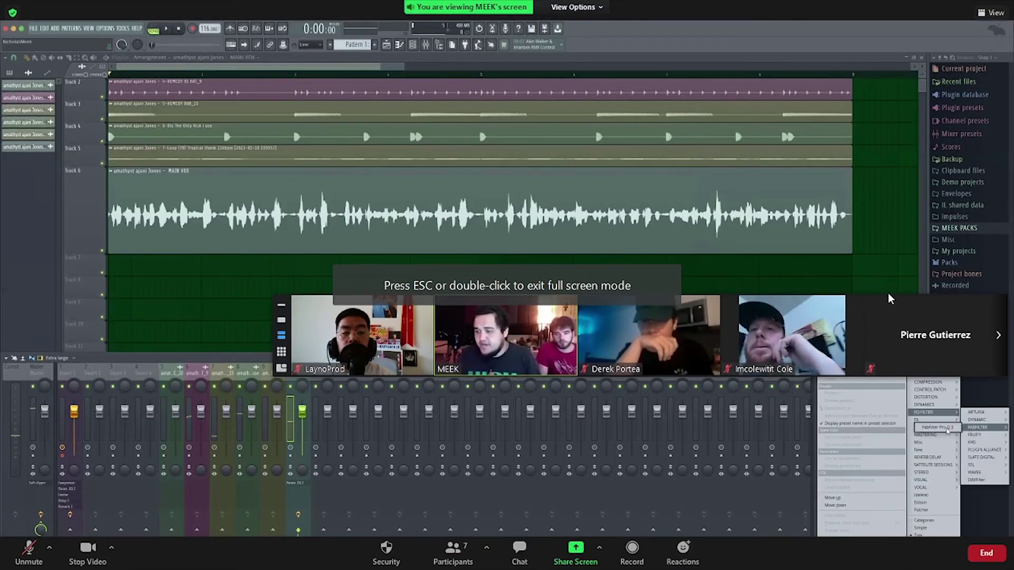
drag(908, 299, 631, 436)
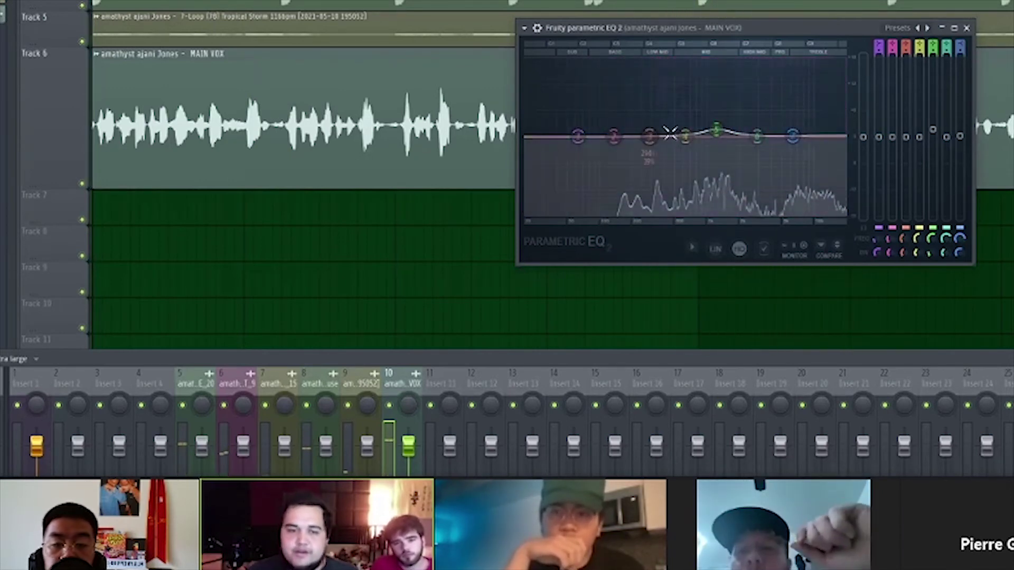
key(space)
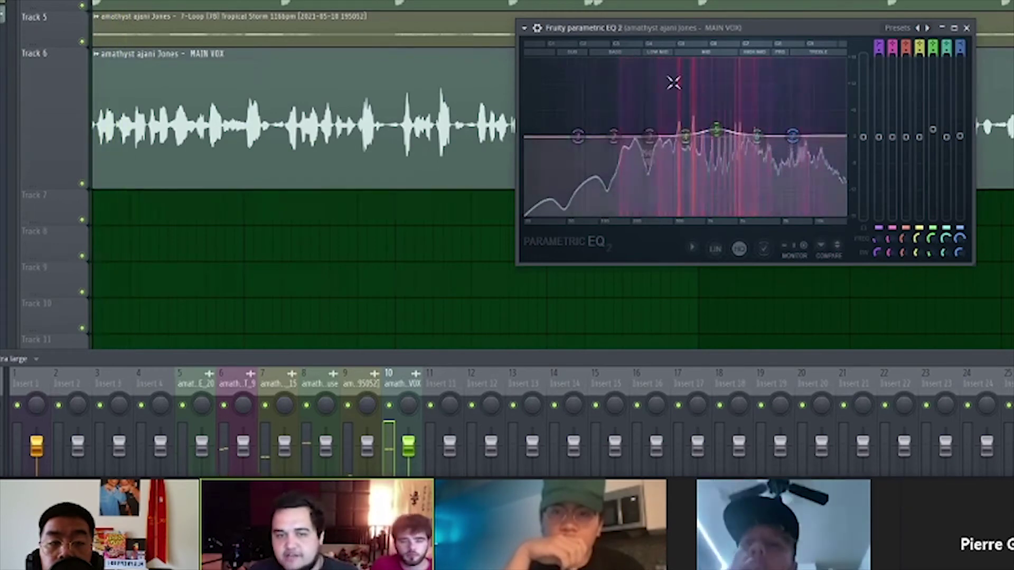
drag(650, 136, 650, 145)
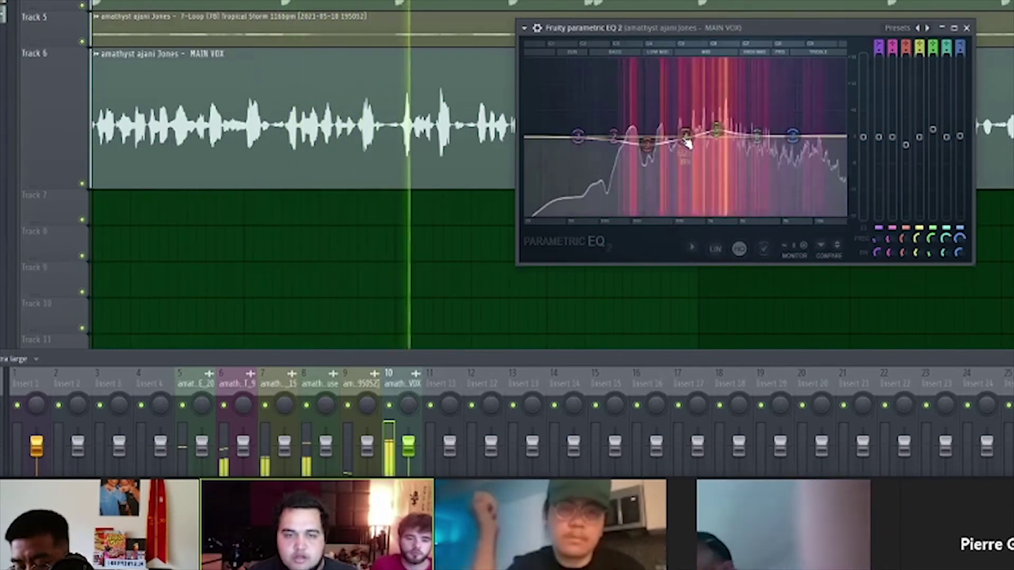
mouse_move(685, 138)
mouse_down()
mouse_move(679, 133)
mouse_move(686, 138)
mouse_up()
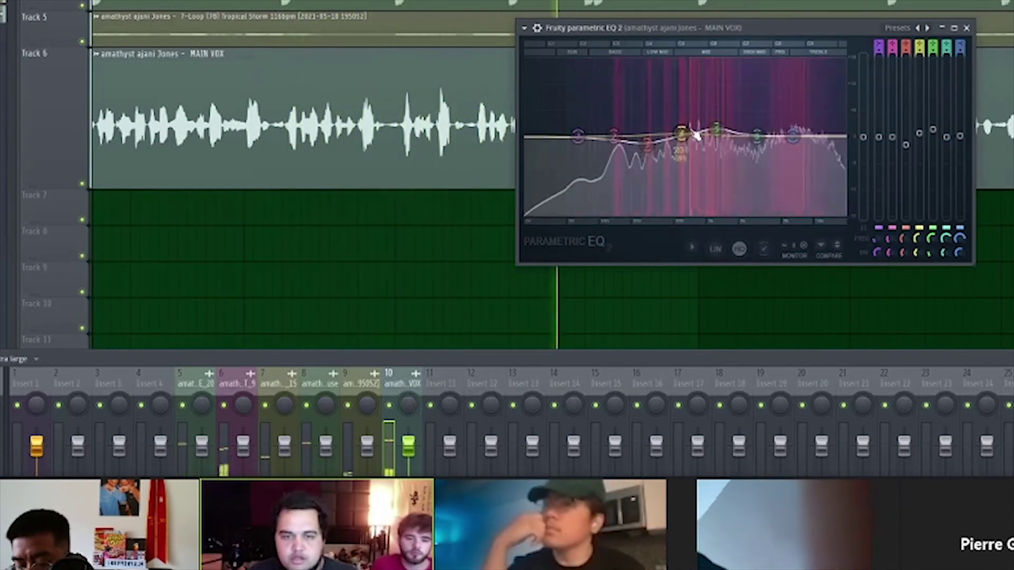
click(967, 28)
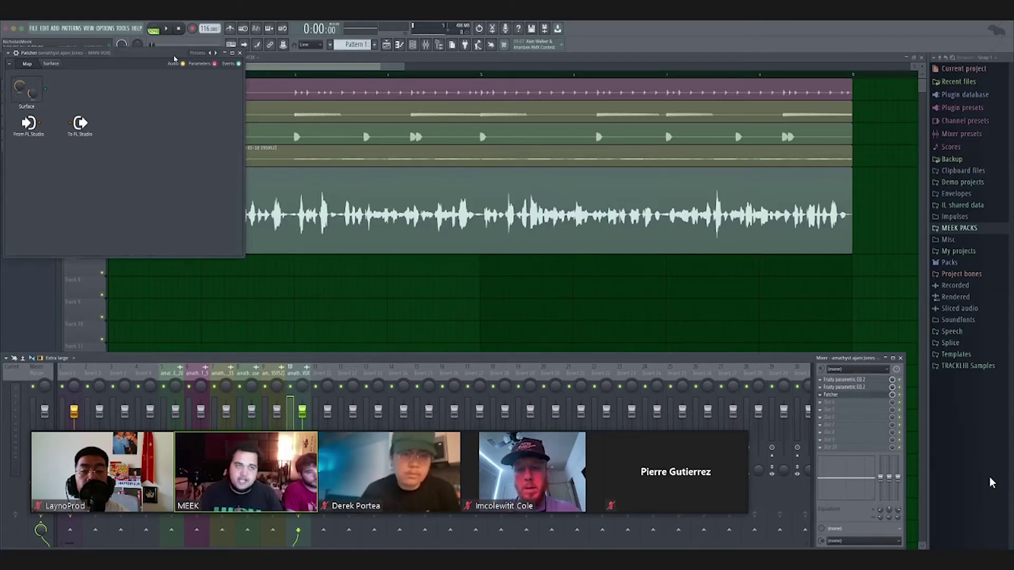
Center the Patcher window and load the Intelligent Deesser LITE preset from its Presets menu.
drag(195, 62, 487, 121)
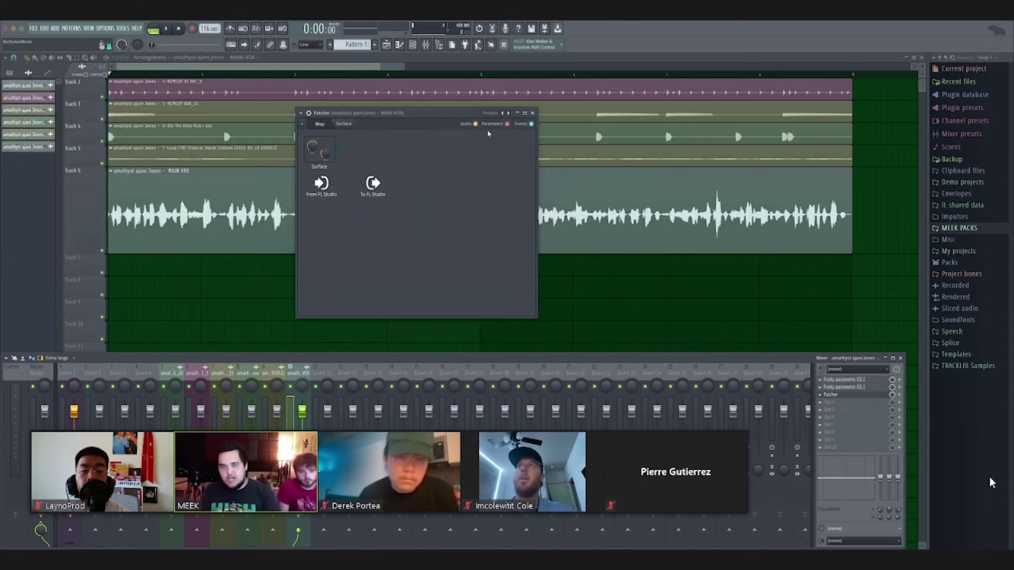
click(488, 113)
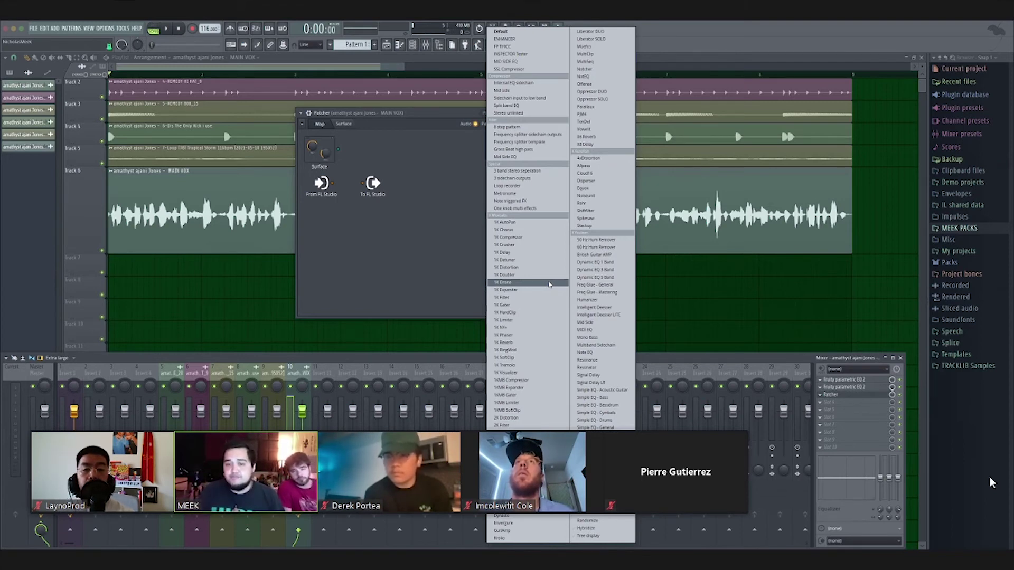
click(738, 473)
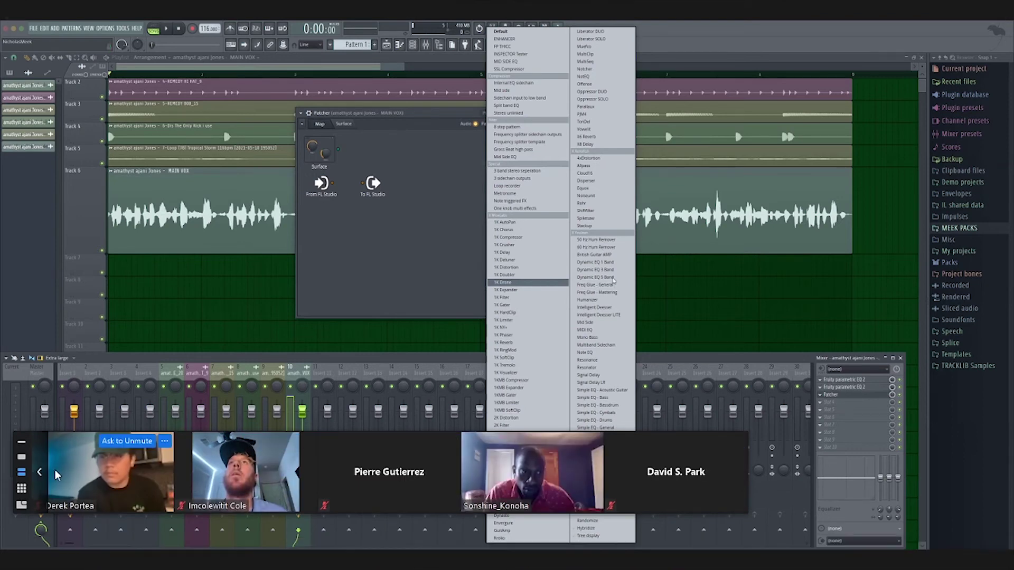
click(41, 473)
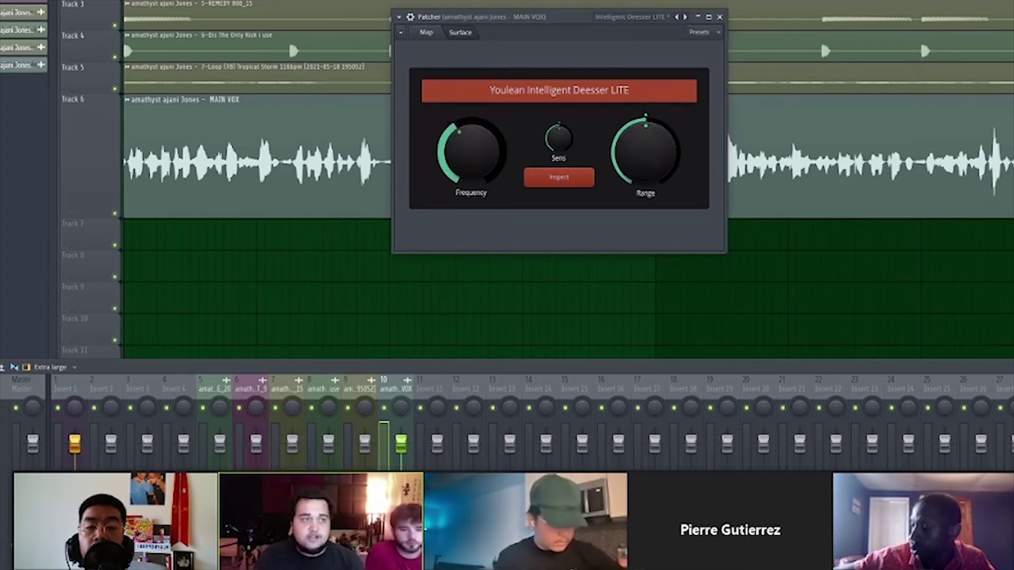
Raise the de-esser's Frequency and Range while auditioning, then view the Patcher's Map.
drag(470, 153, 552, 149)
key(space)
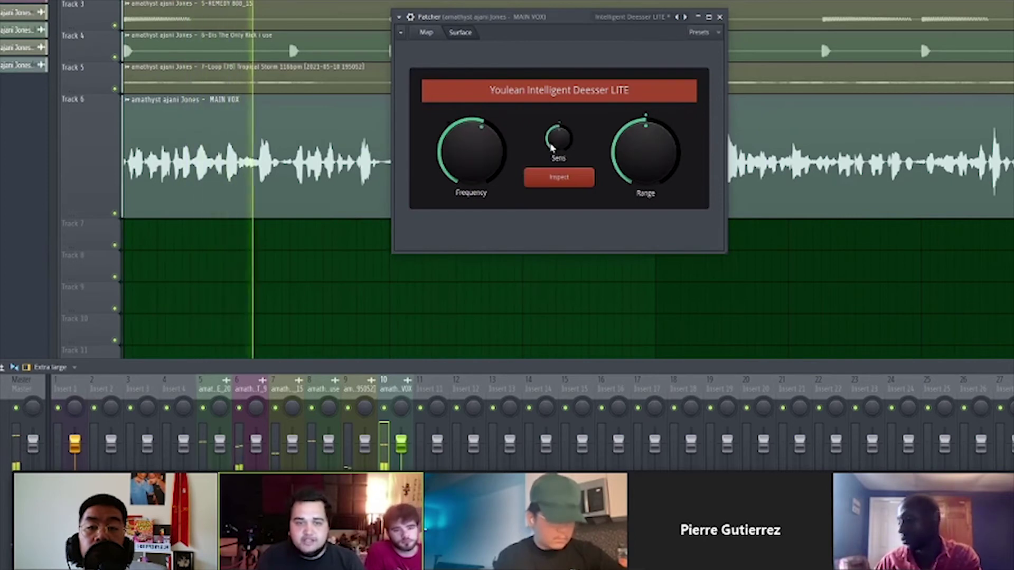
key(space)
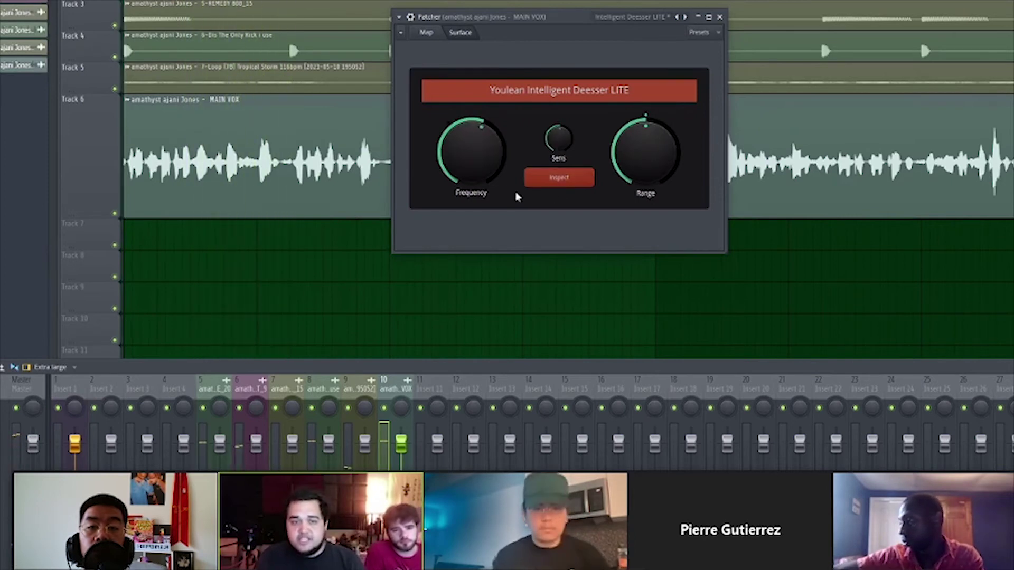
key(space)
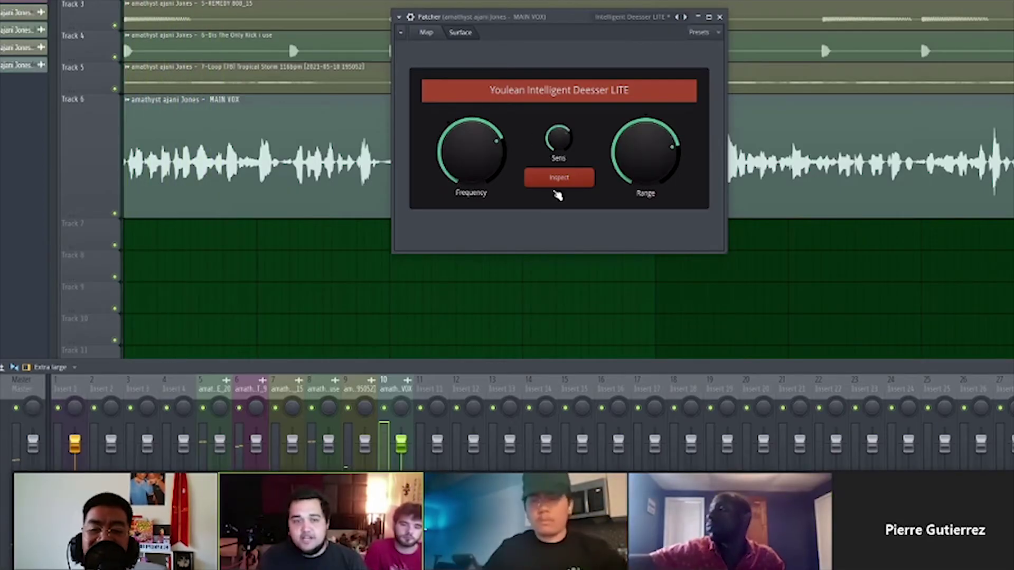
mouse_move(438, 539)
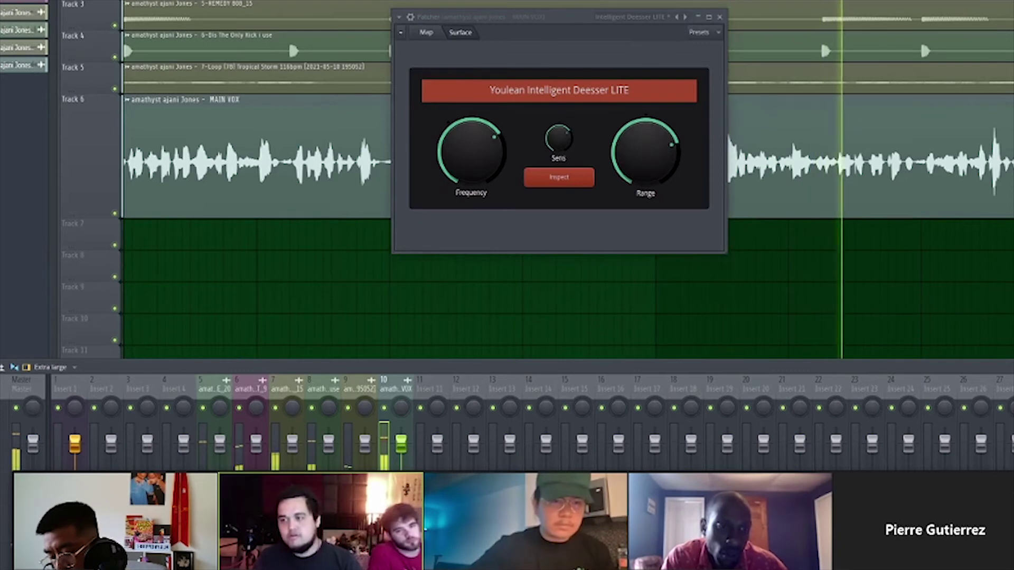
key(space)
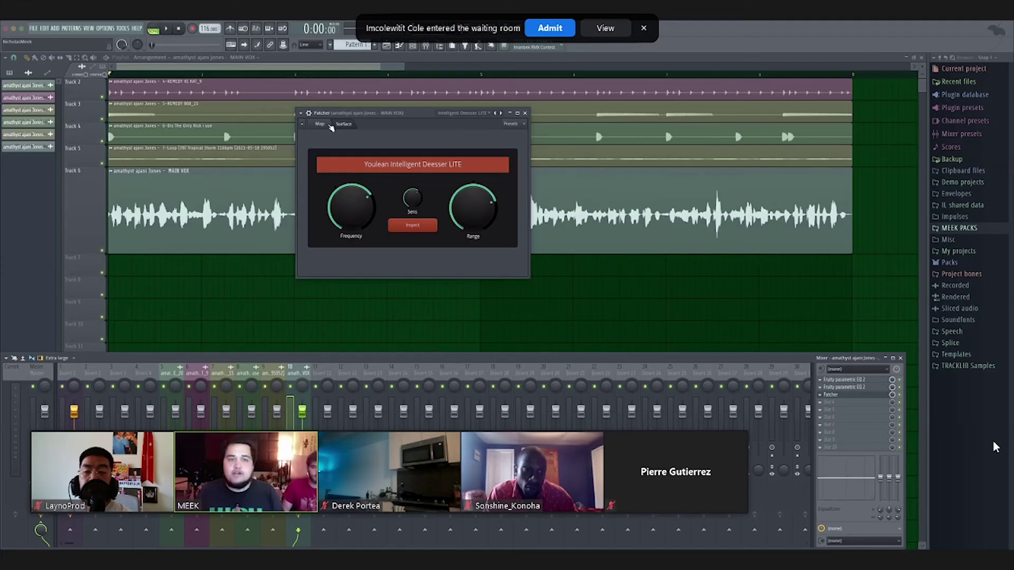
click(426, 32)
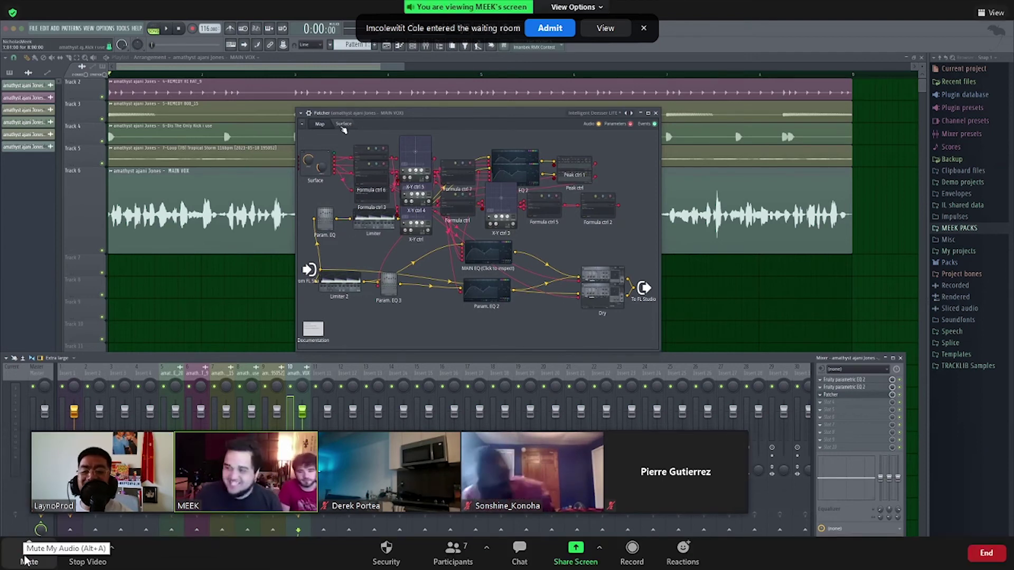
Load Fruity Compressor into the MAIN VOX effect slot below Patcher.
click(26, 559)
click(26, 558)
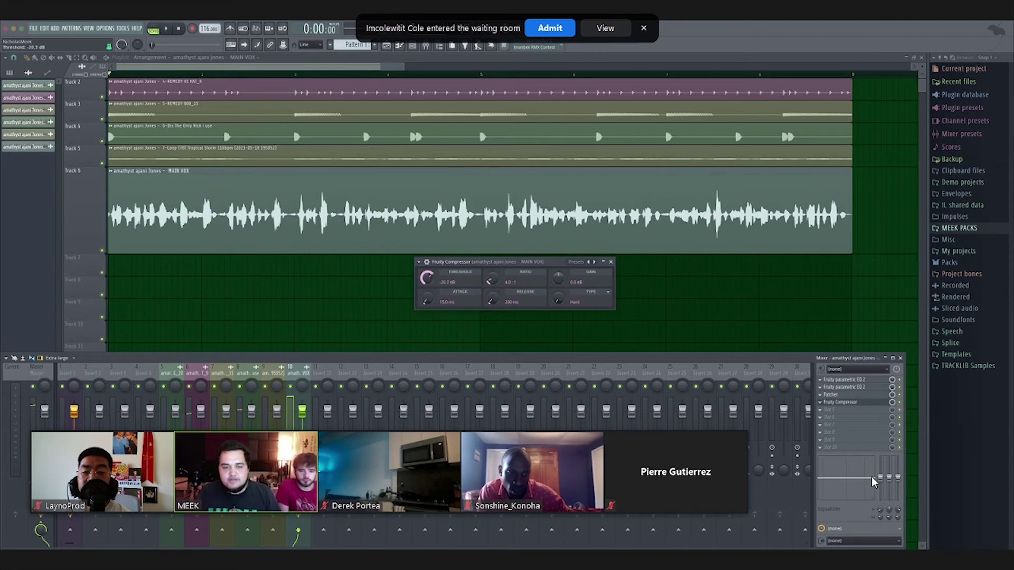
Try a 31.9 ms attack and dial the threshold to -14.6 dB while auditioning the vocal.
drag(450, 304, 450, 288)
key(space)
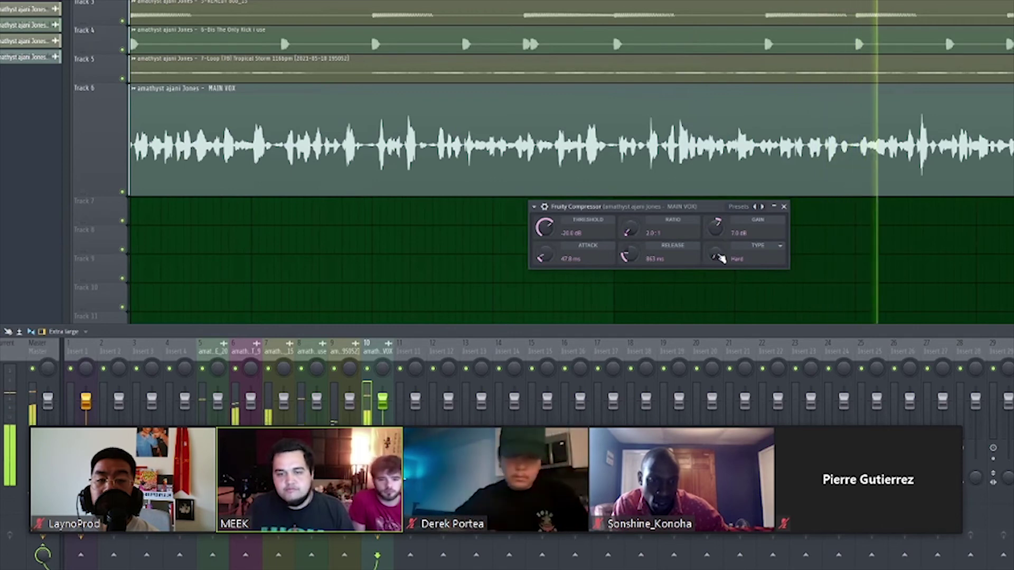
key(space)
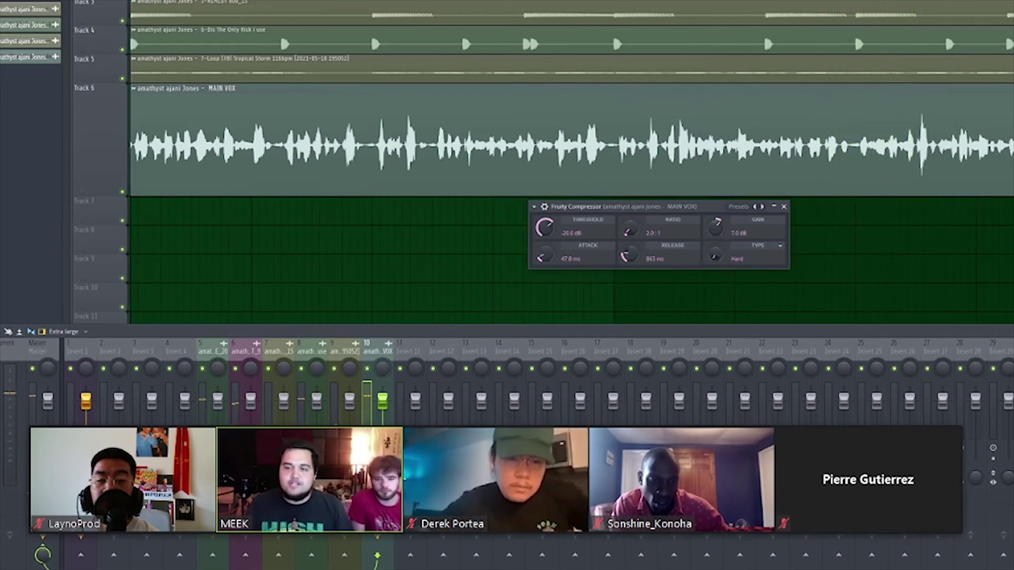
key(space)
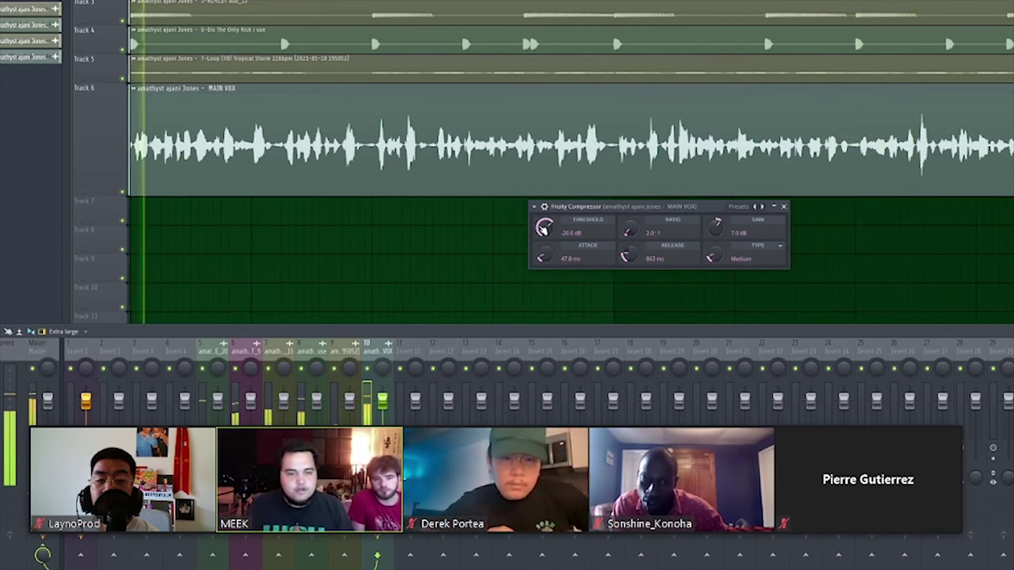
scroll(717, 221, down, 3)
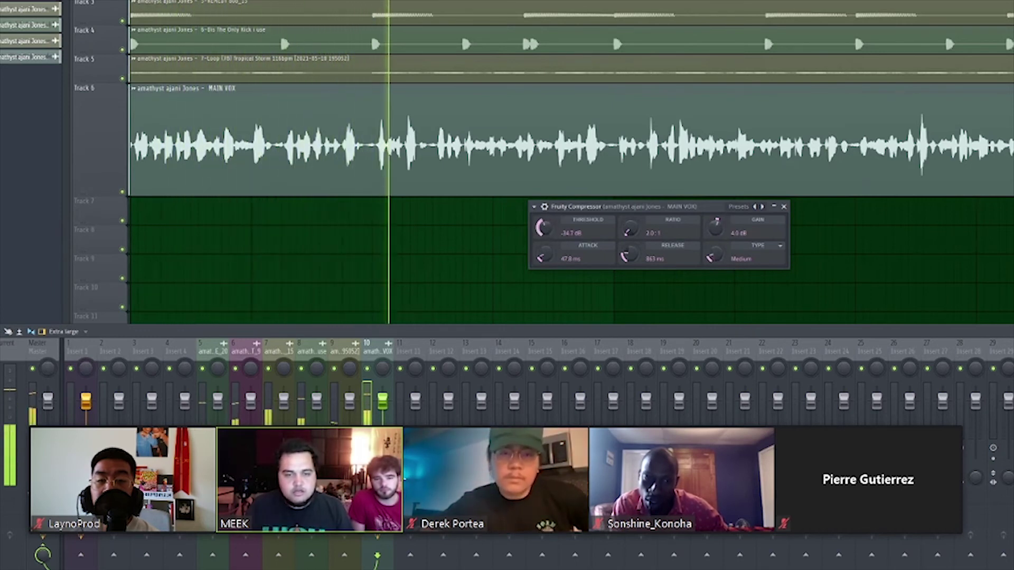
scroll(717, 222, up, 4)
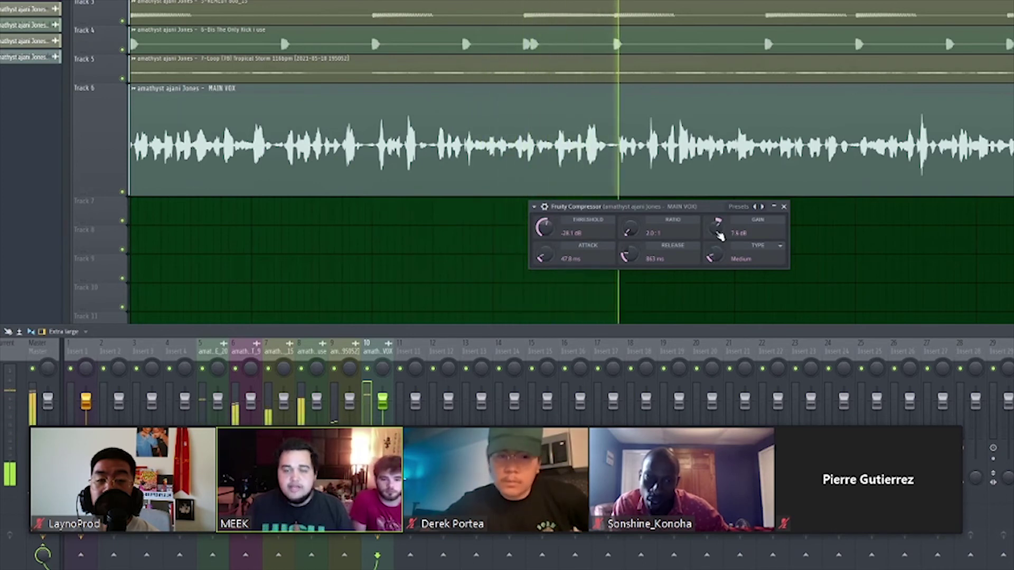
key(space)
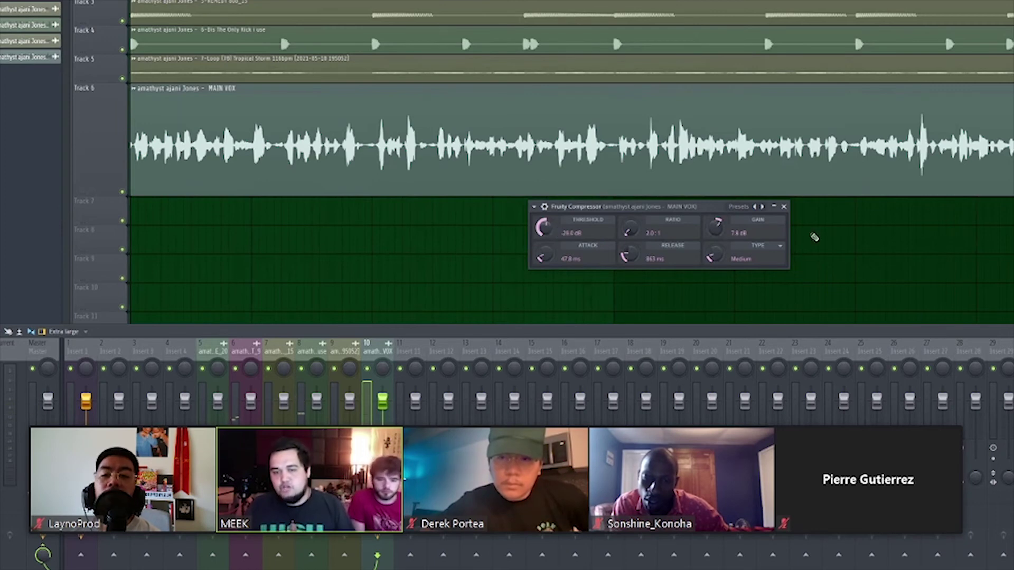
scroll(550, 232, up, 2)
key(space)
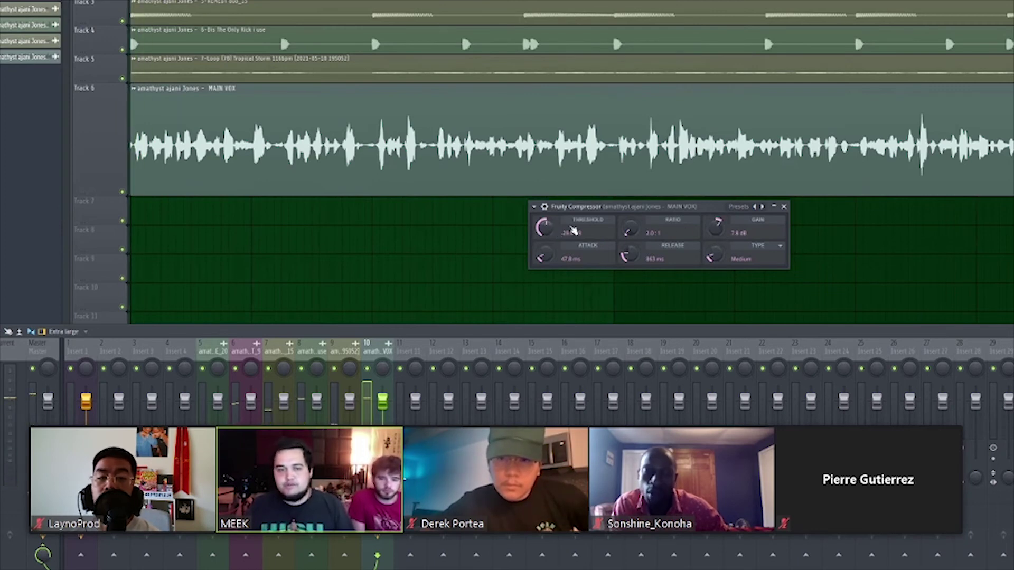
scroll(551, 236, up, 9)
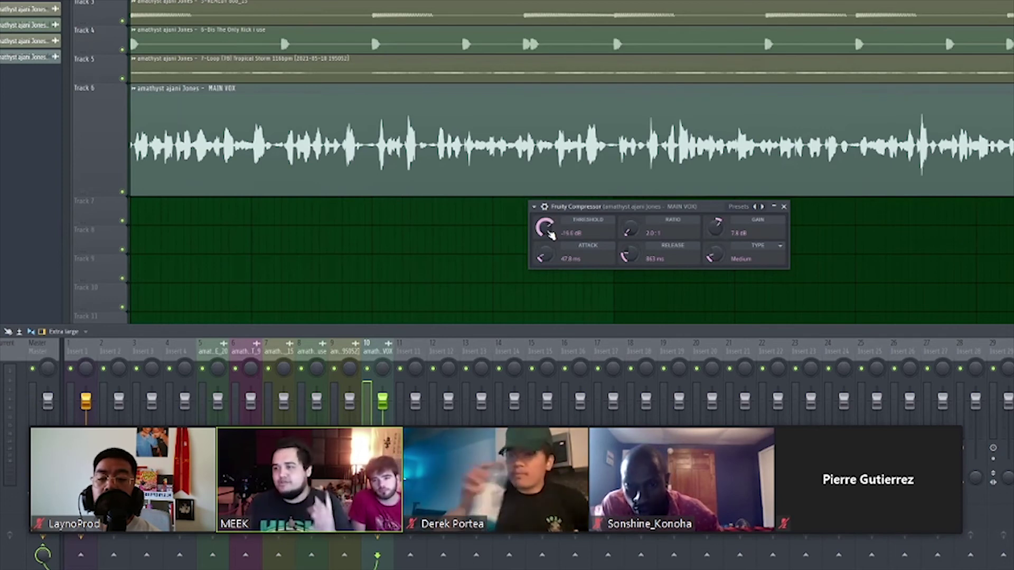
key(space)
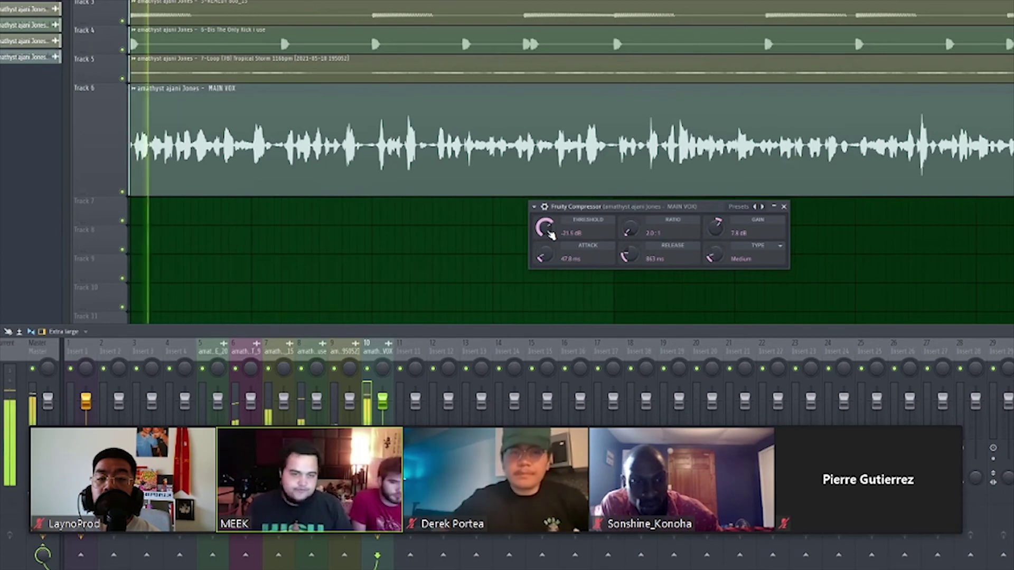
scroll(551, 234, down, 9)
scroll(551, 232, up, 9)
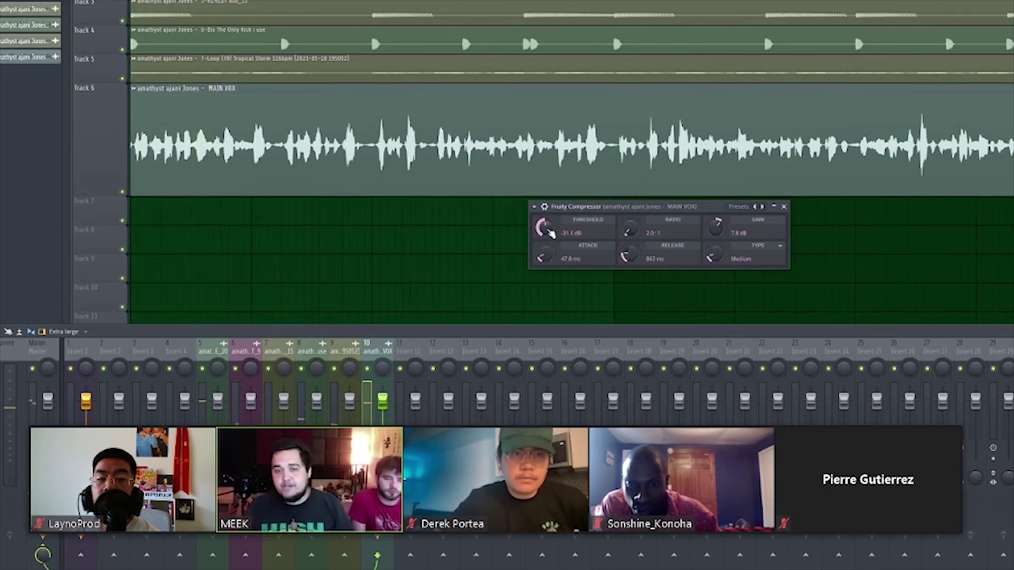
scroll(719, 232, down, 3)
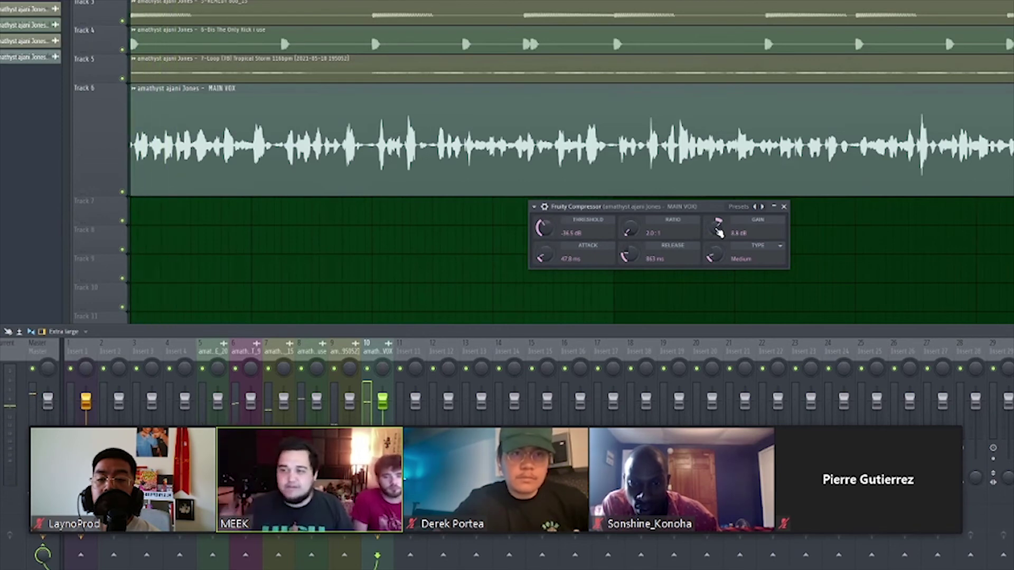
scroll(548, 234, up, 2)
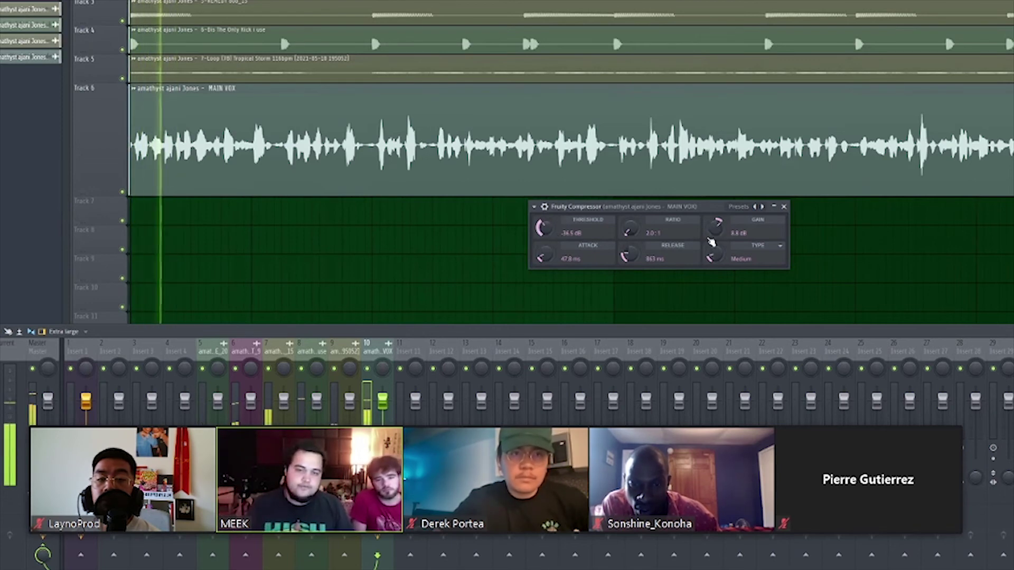
scroll(717, 235, up, 2)
scroll(717, 234, up, 2)
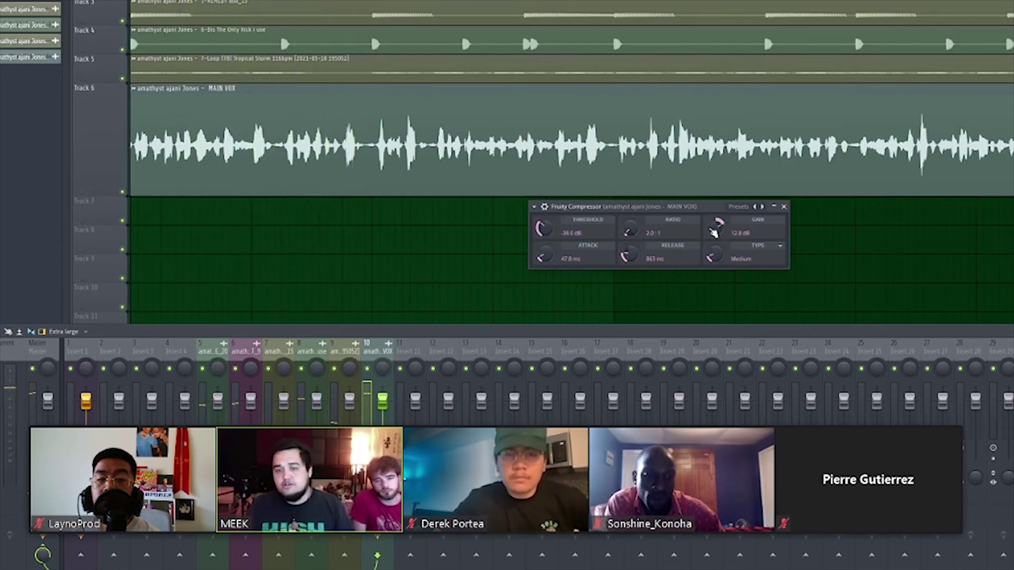
scroll(540, 229, down, 2)
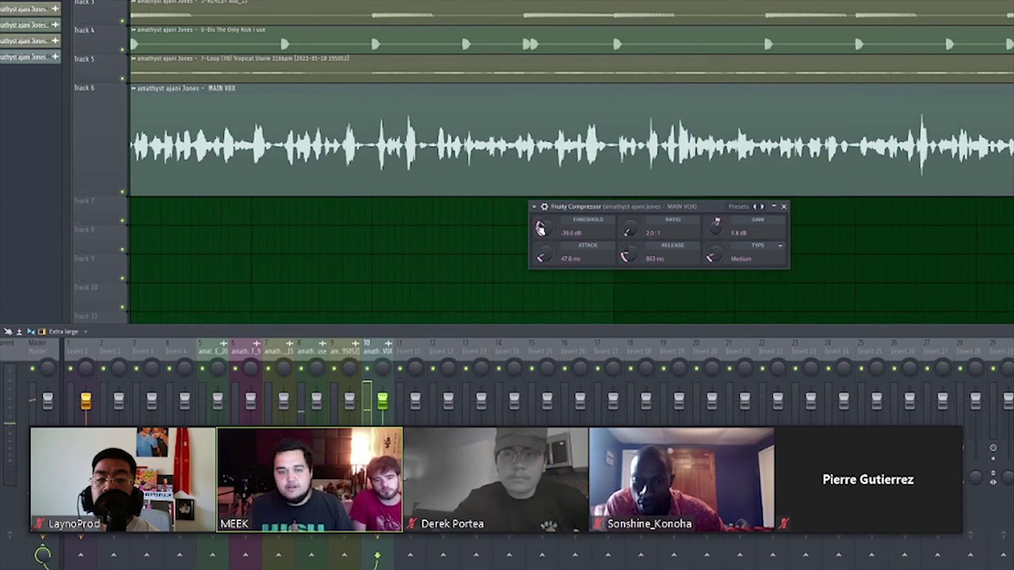
scroll(551, 233, up, 5)
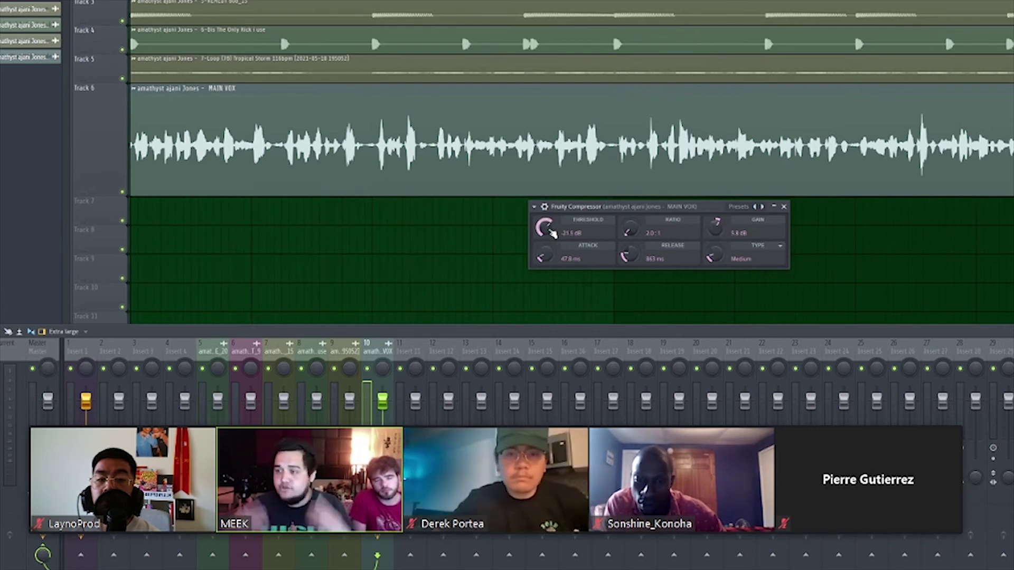
key(space)
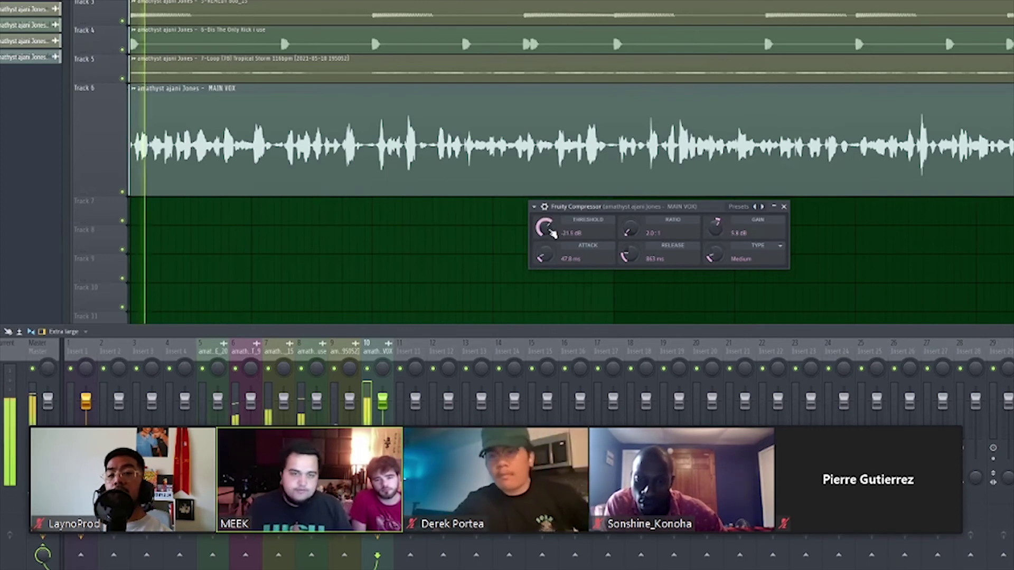
scroll(552, 233, up, 3)
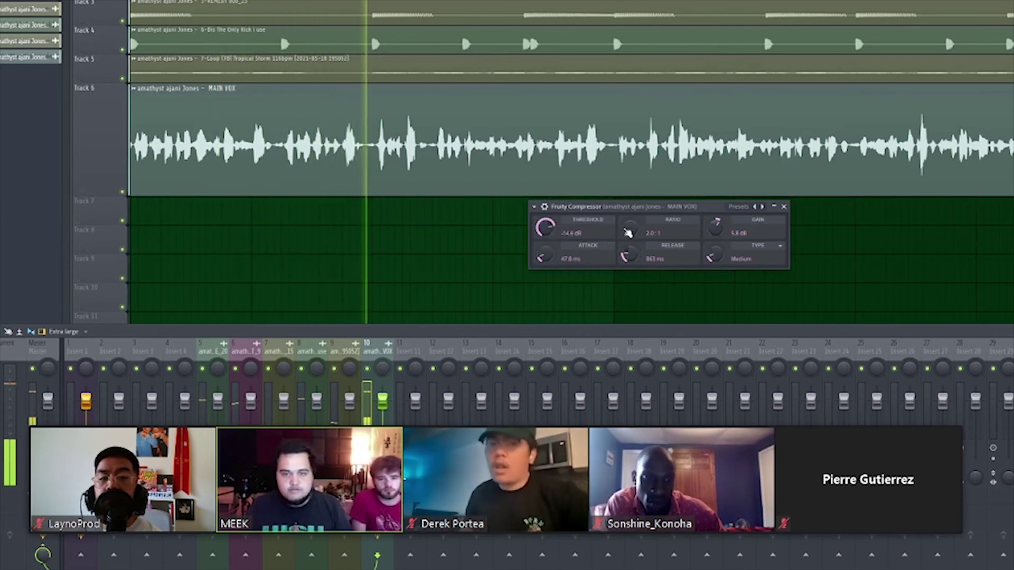
Set ratio 2.4:1, release 875 ms, attack 22.5 ms, try another type, and gain 6.0 dB.
drag(627, 233, 628, 233)
key(space)
key(space)
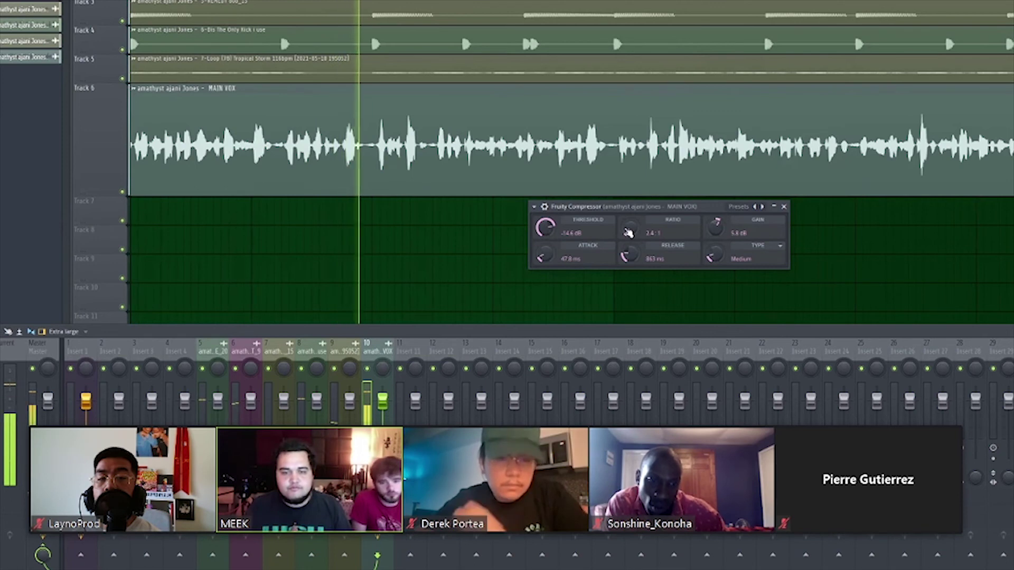
drag(652, 266, 652, 258)
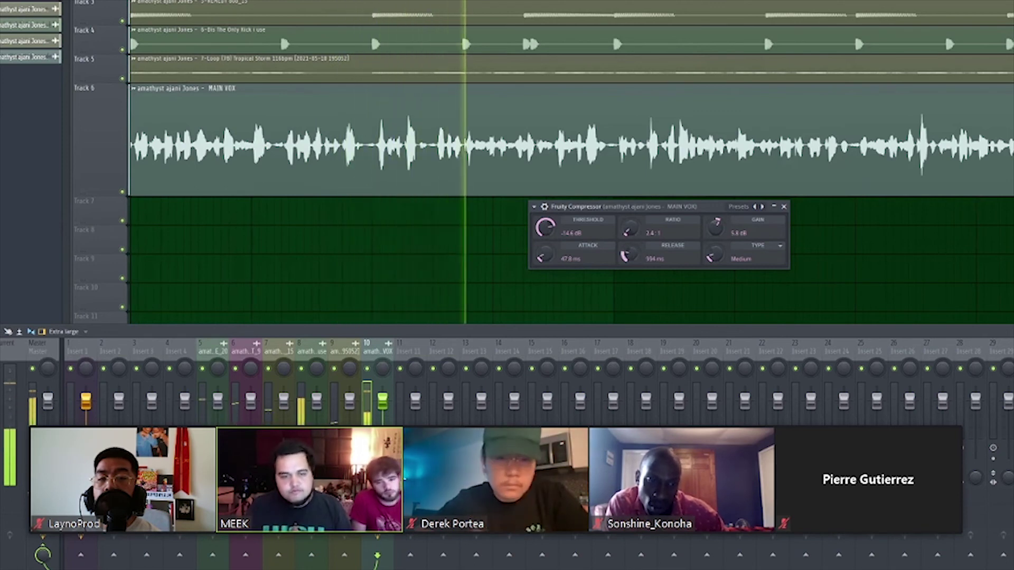
drag(544, 256, 629, 261)
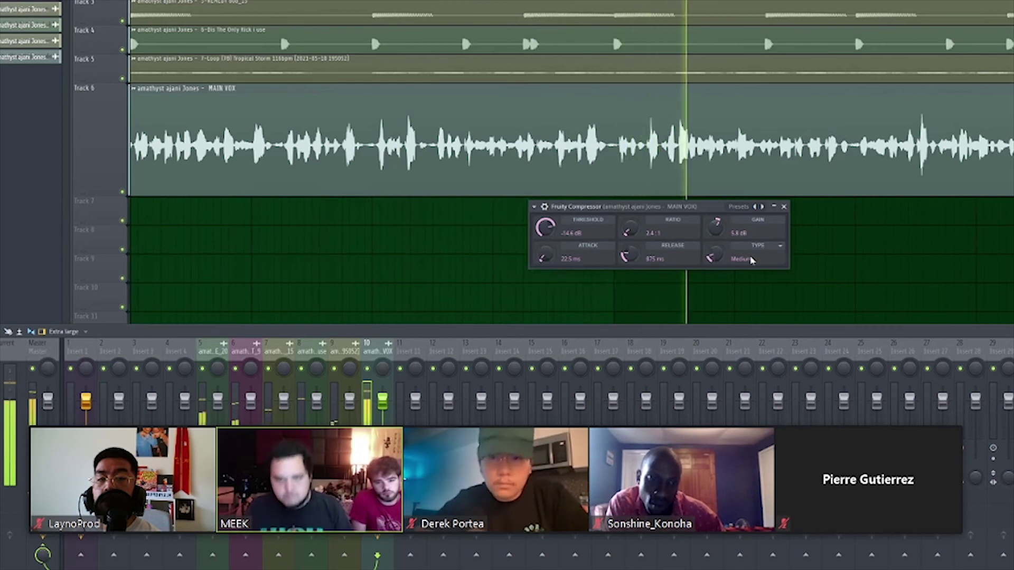
drag(714, 256, 736, 265)
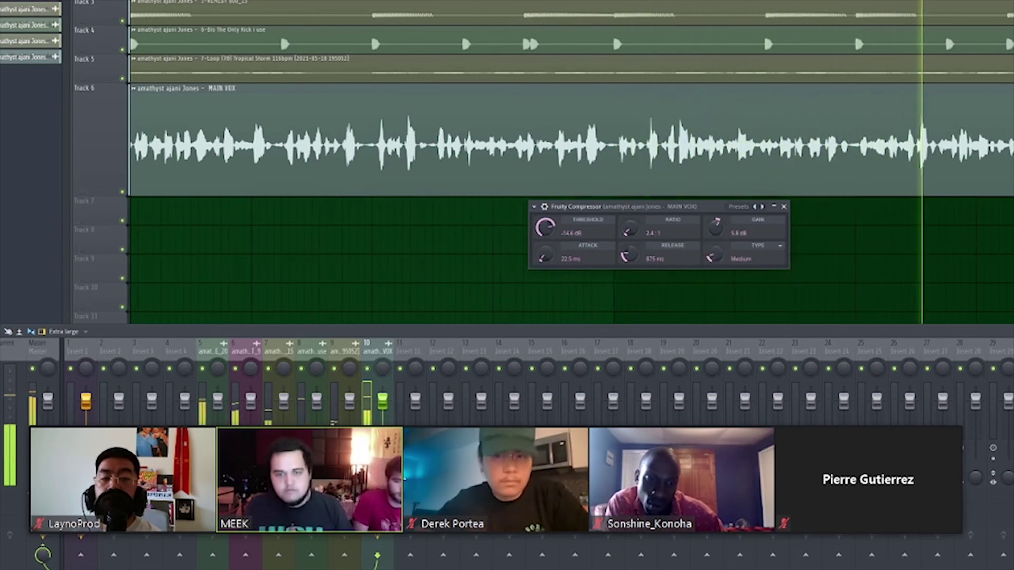
drag(716, 227, 716, 224)
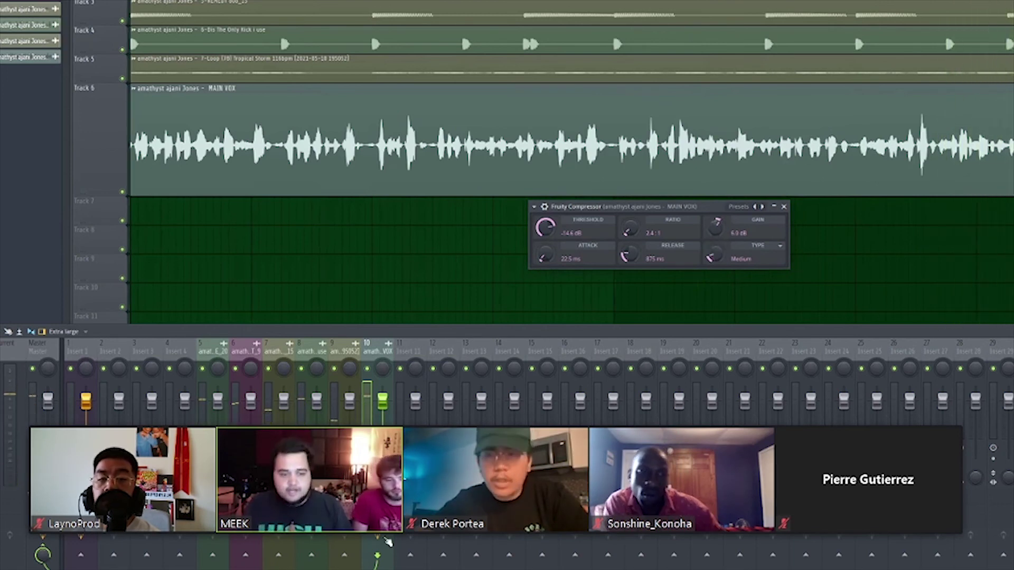
key(space)
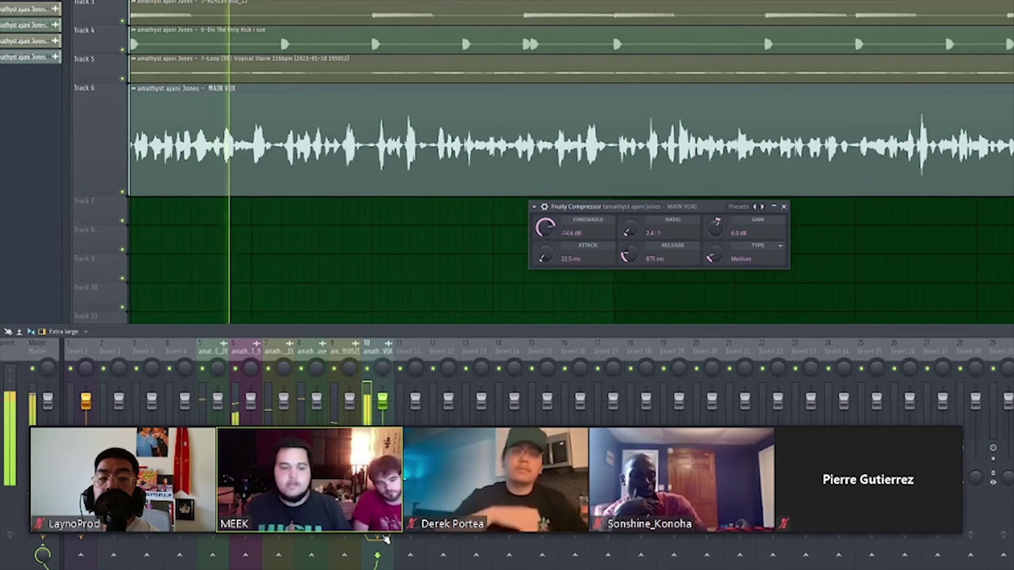
key(space)
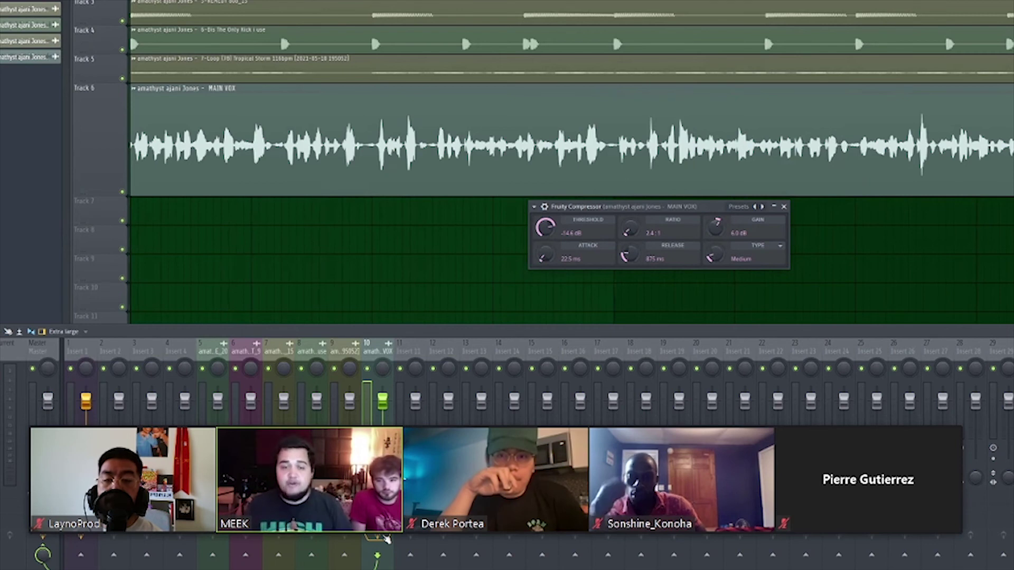
key(space)
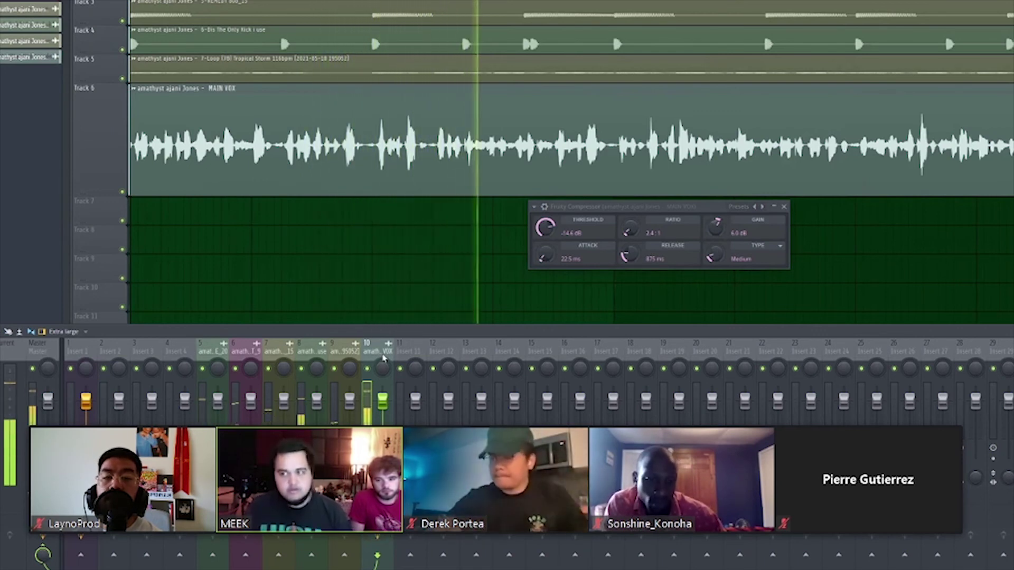
key(space)
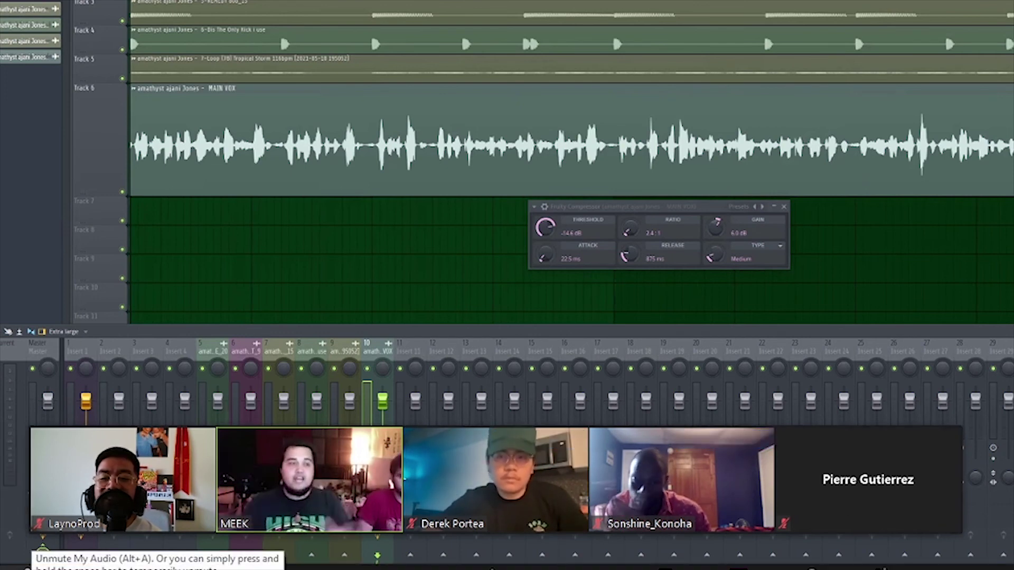
click(42, 550)
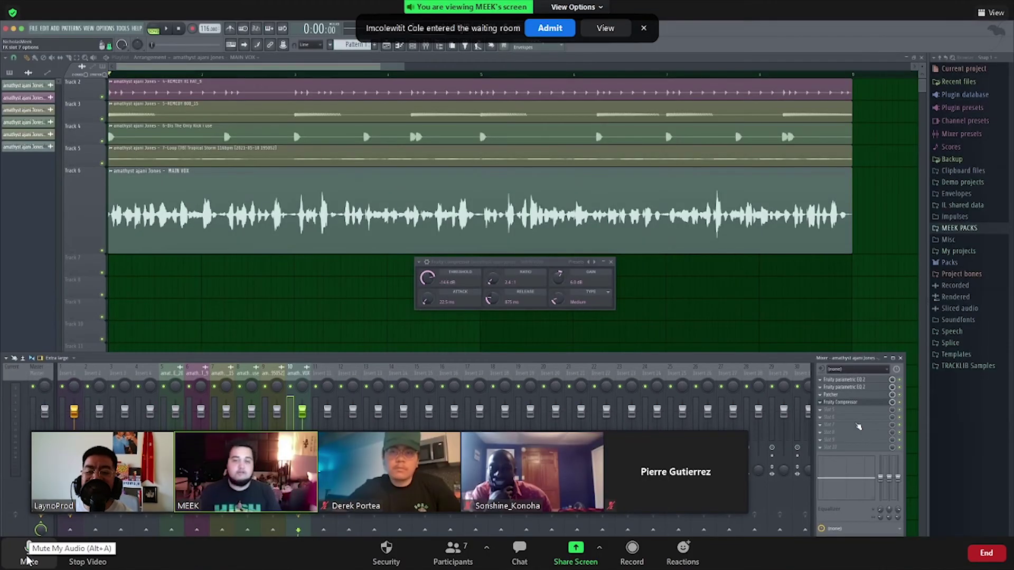
click(27, 551)
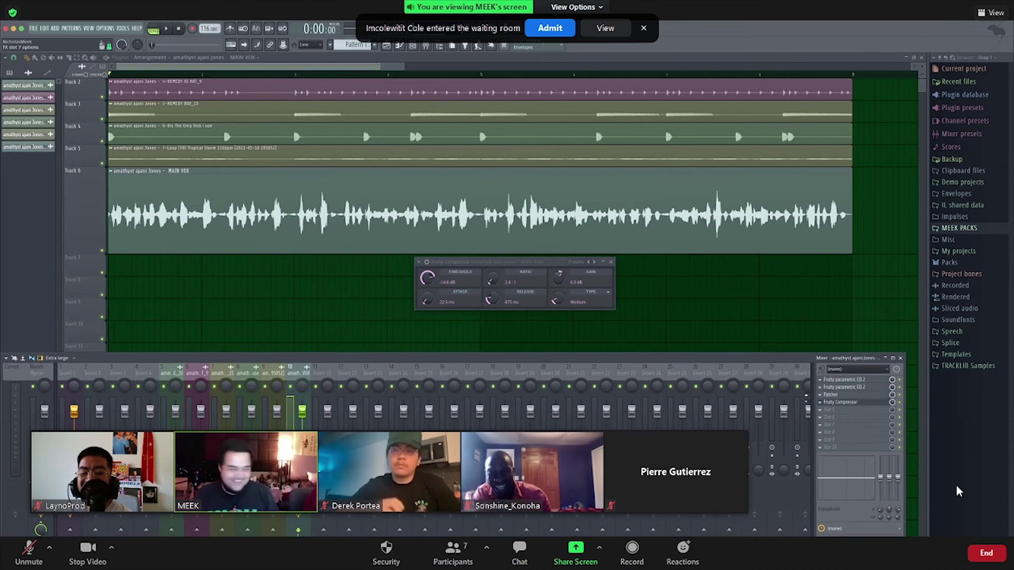
Briefly unmute the call microphone, then mute it again.
click(36, 554)
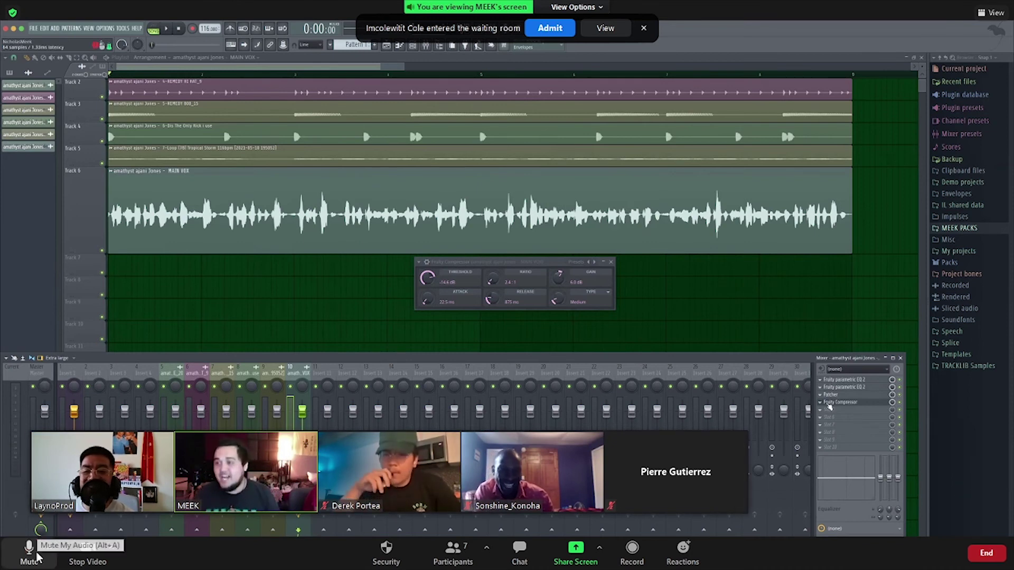
click(36, 555)
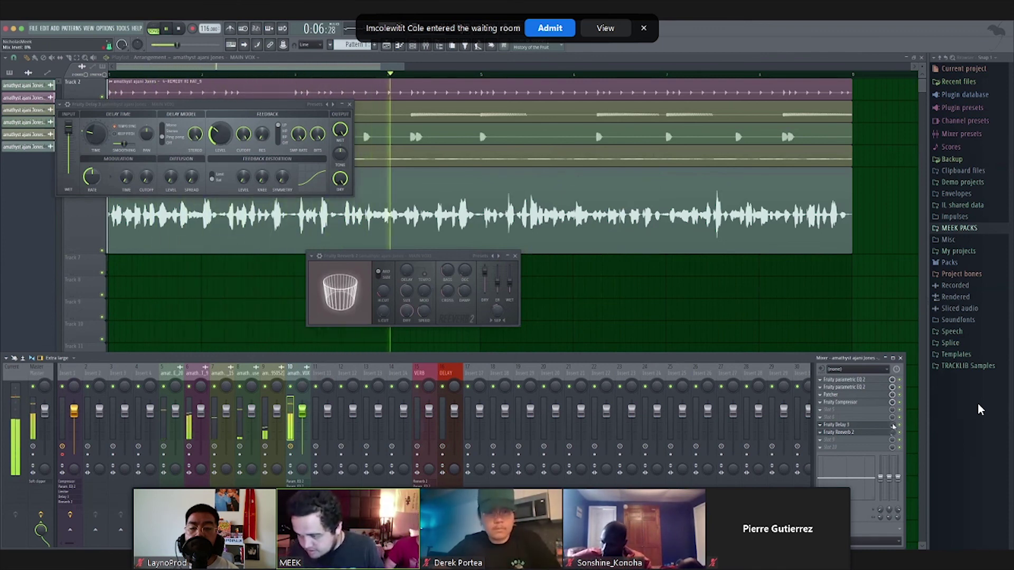
Turn down Fruity Delay 3's WET knob while listening to the vocal playback.
key(space)
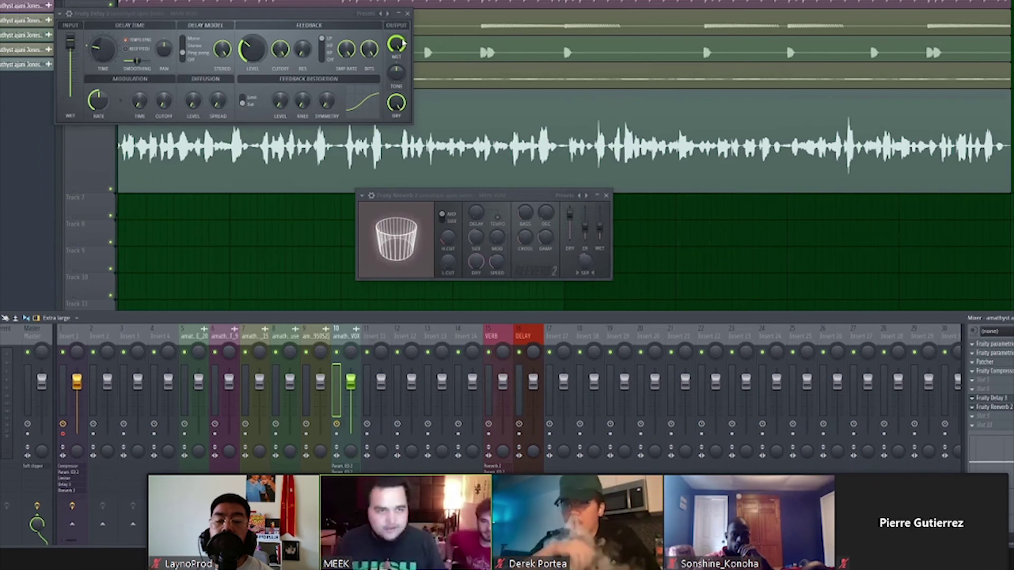
click(402, 43)
key(space)
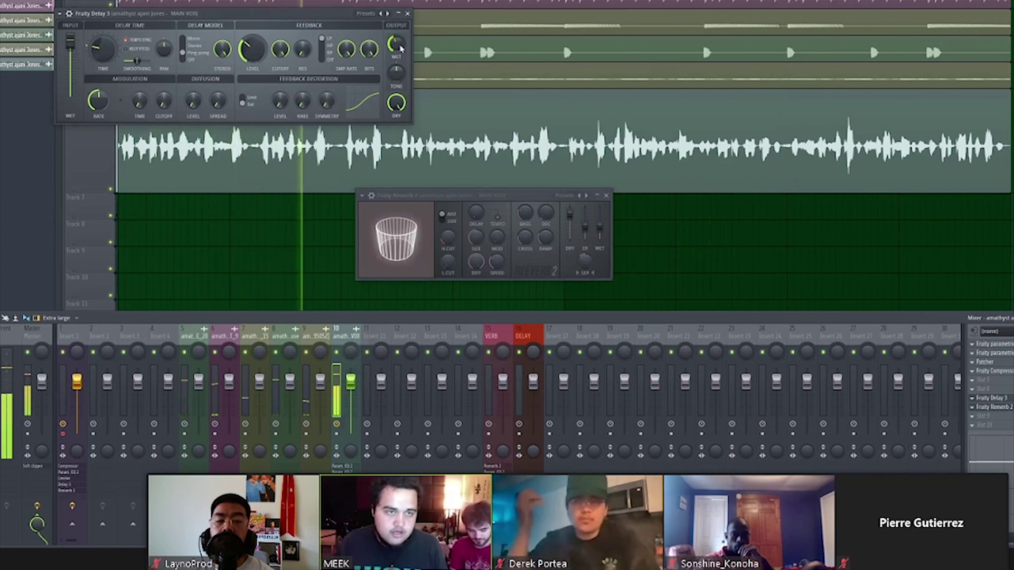
drag(401, 49, 403, 73)
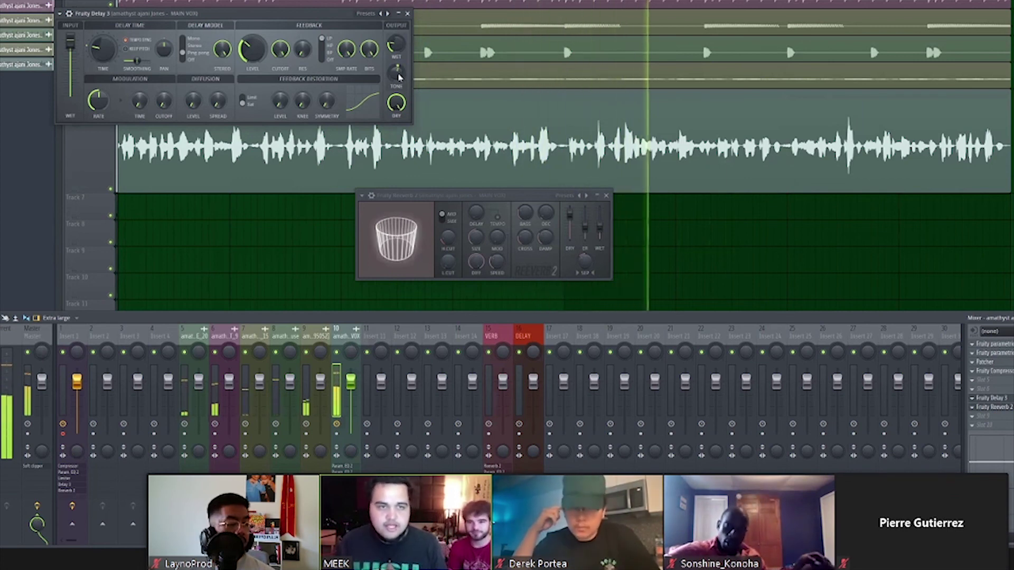
key(space)
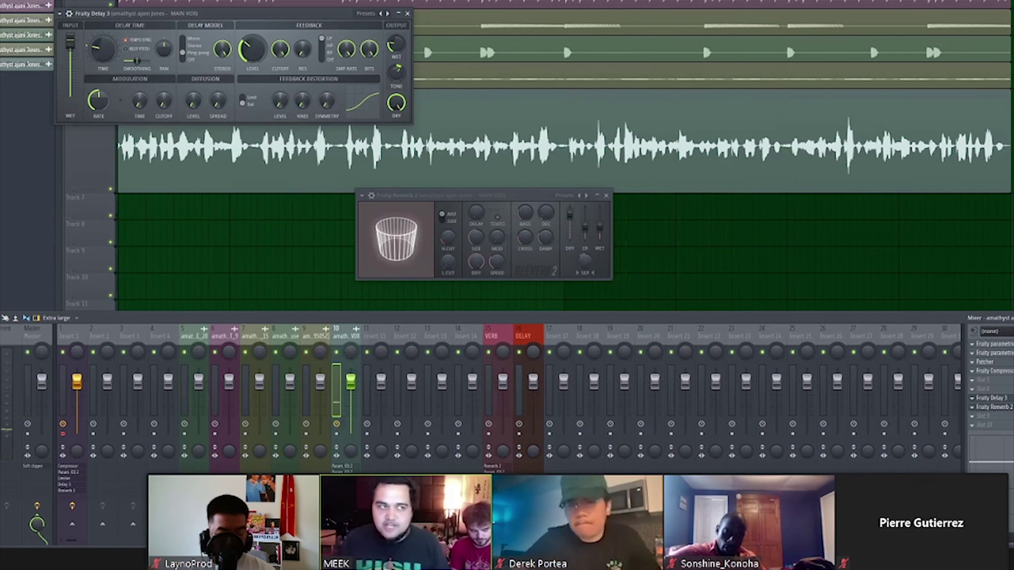
Raise the delay's Feedback LEVEL knob slightly while replaying the song.
key(space)
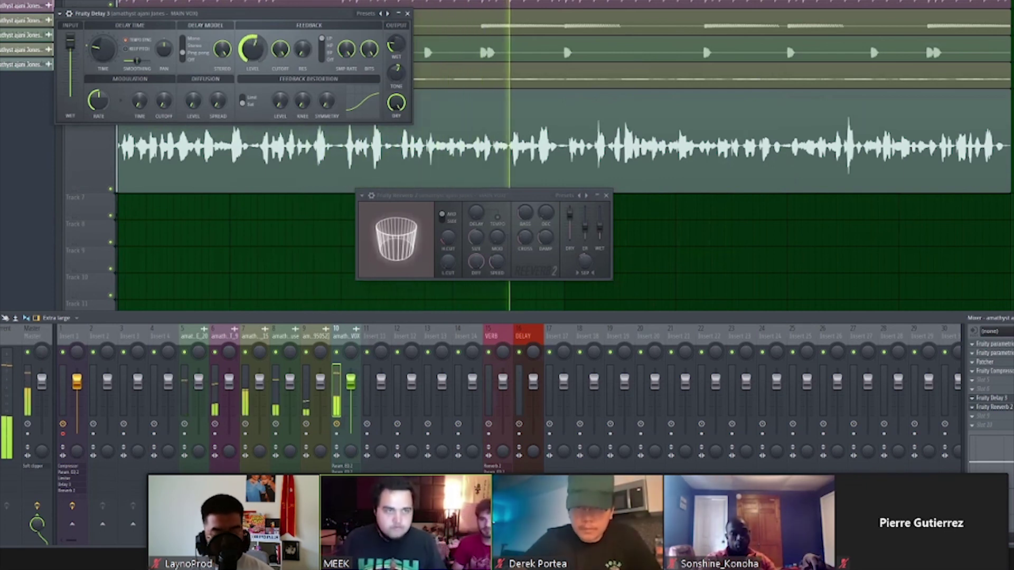
drag(259, 54, 259, 47)
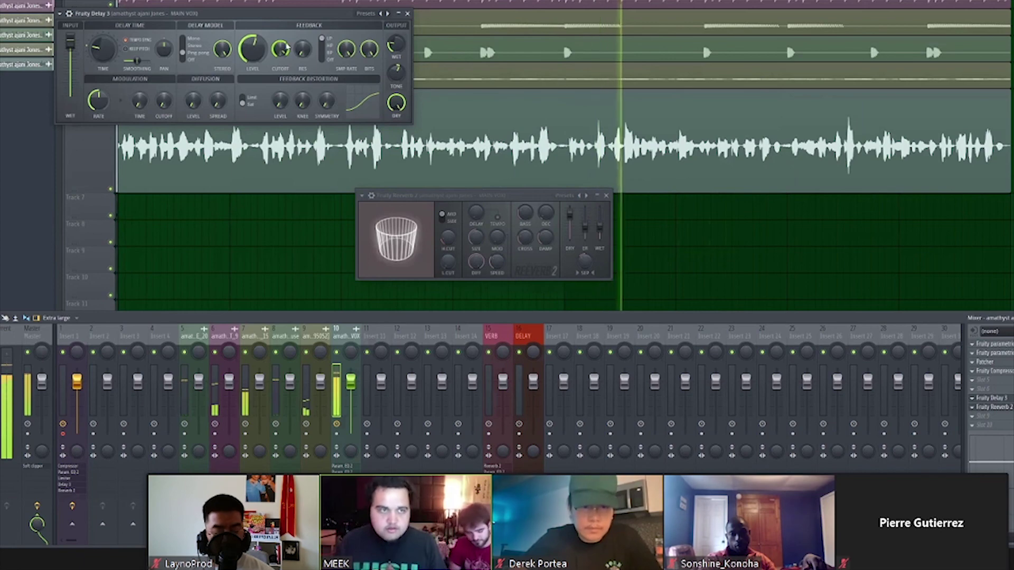
key(space)
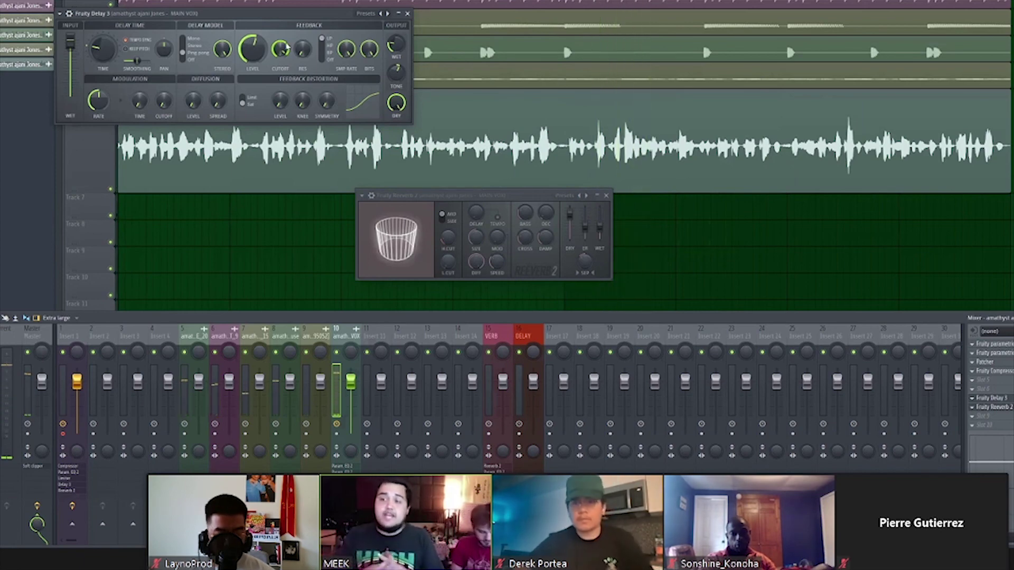